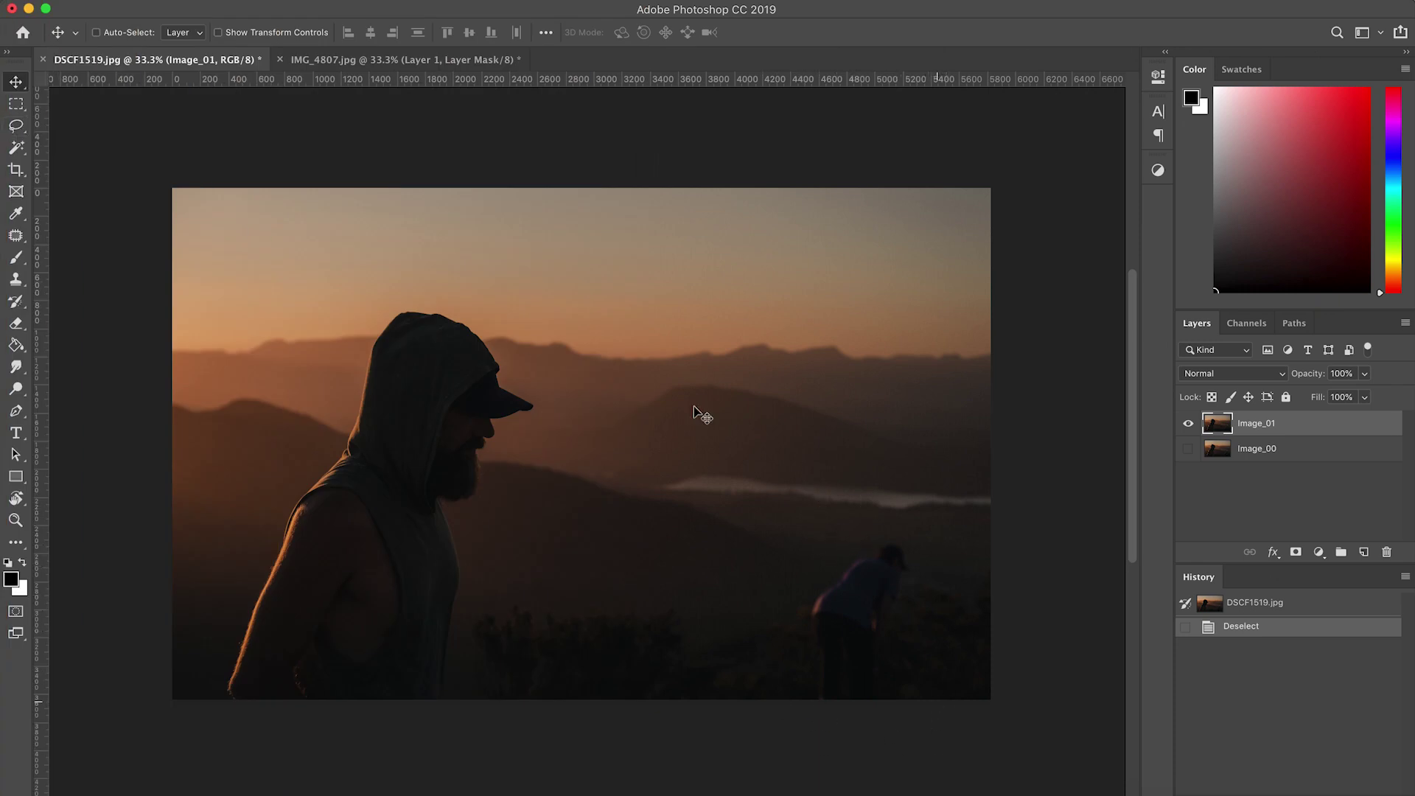
# - Outline the bending person in the background of DSCF1519.jpg with the Lasso, refining the selection to follow the figure loosely
pyautogui.click(17, 126)
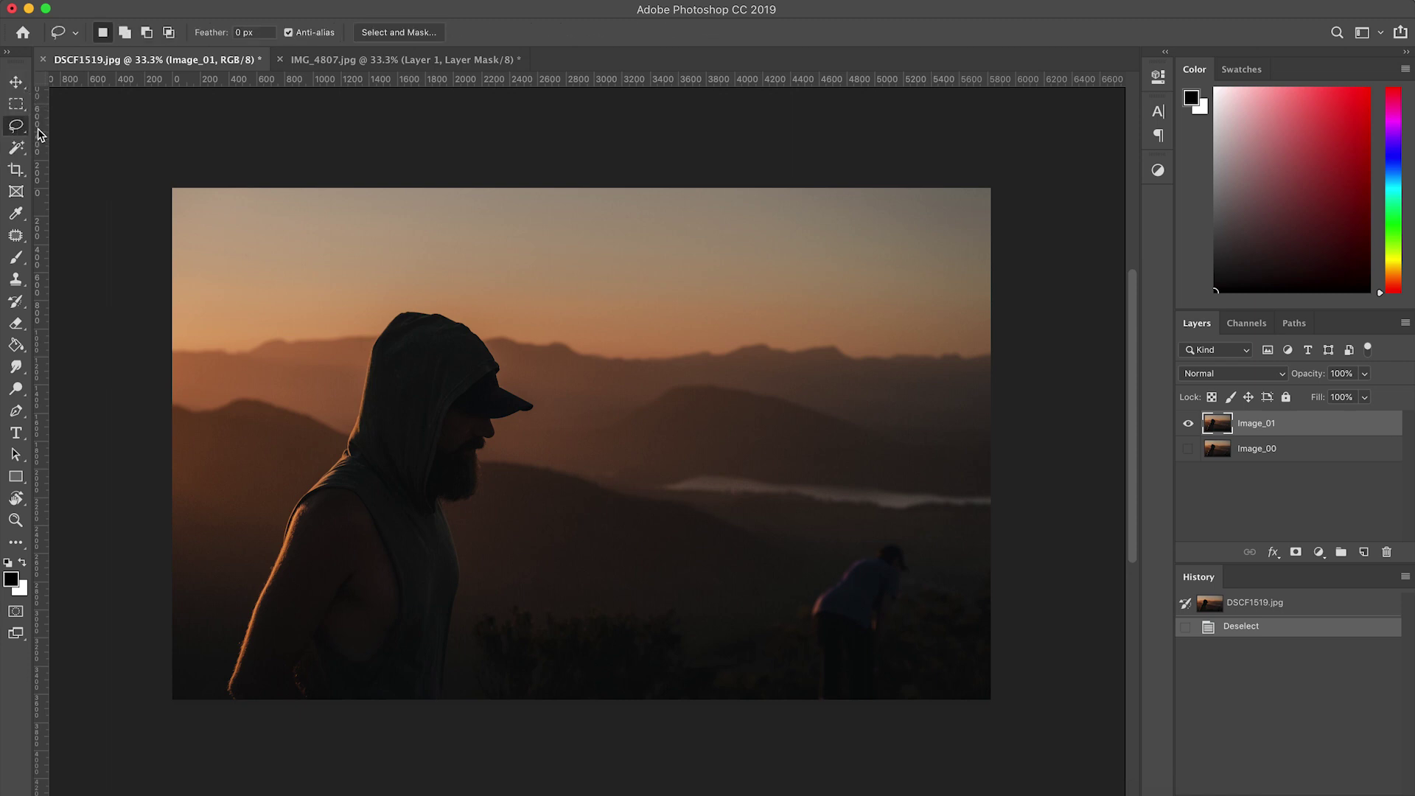
pyautogui.keyDown('super'); pyautogui.click(929, 620); pyautogui.keyUp('super')
pyautogui.keyDown('super'); pyautogui.click(929, 620); pyautogui.keyUp('super')
pyautogui.moveTo(919, 587); pyautogui.dragTo(920, 442)
pyautogui.moveTo(854, 282)
pyautogui.mouseDown()
pyautogui.moveTo(726, 327)
pyautogui.moveTo(666, 632)
pyautogui.moveTo(894, 666)
pyautogui.moveTo(944, 420)
pyautogui.moveTo(873, 284)
pyautogui.moveTo(755, 351)
pyautogui.moveTo(622, 373)
pyautogui.moveTo(815, 246)
pyautogui.moveTo(914, 284)
pyautogui.moveTo(916, 347)
pyautogui.moveTo(979, 427)
pyautogui.moveTo(989, 379)
pyautogui.mouseUp()
pyautogui.moveTo(908, 311)
pyautogui.mouseDown()
pyautogui.moveTo(948, 422)
pyautogui.moveTo(872, 385)
pyautogui.moveTo(893, 360)
pyautogui.mouseUp()
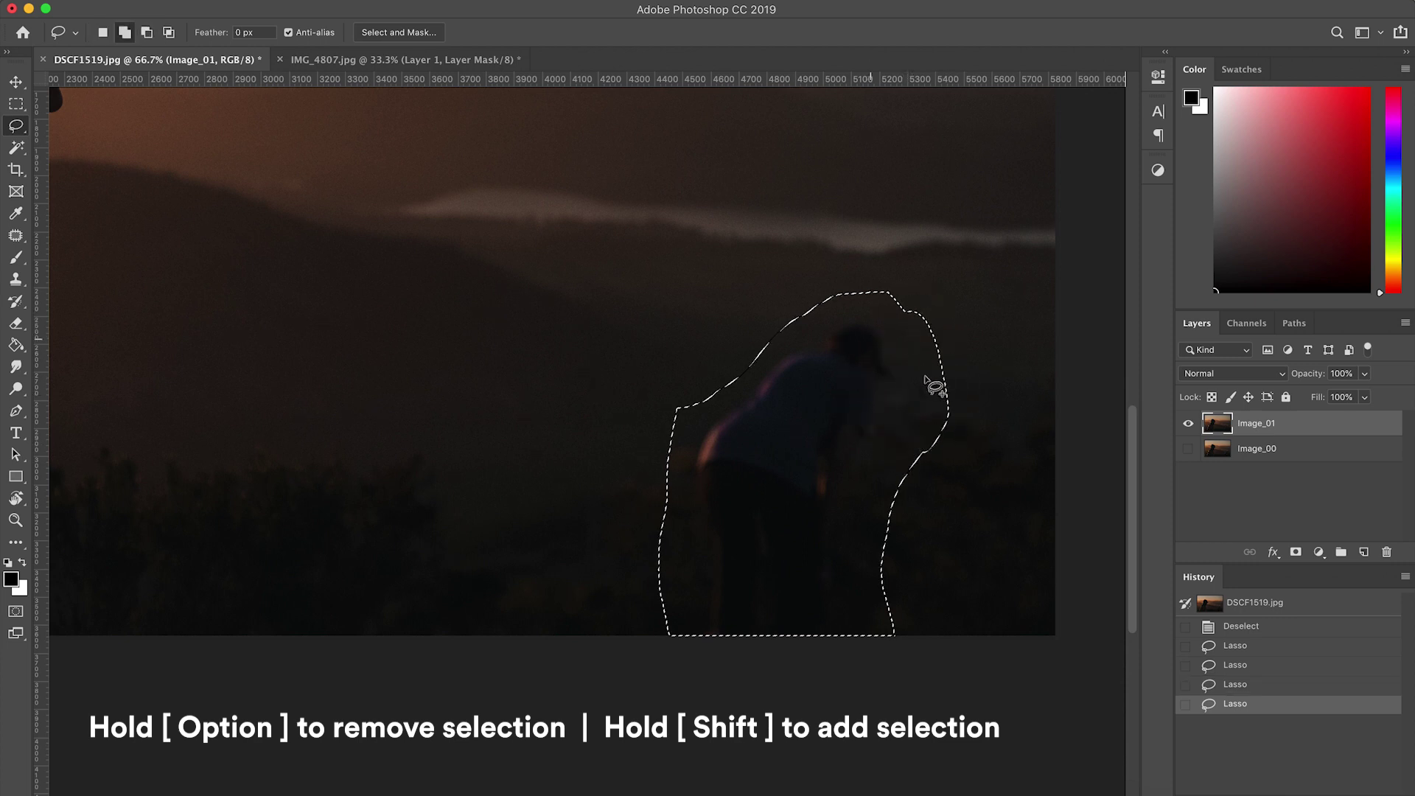
pyautogui.moveTo(914, 279)
pyautogui.mouseDown()
pyautogui.moveTo(916, 347)
pyautogui.moveTo(887, 423)
pyautogui.moveTo(872, 584)
pyautogui.moveTo(922, 648)
pyautogui.moveTo(999, 346)
pyautogui.moveTo(847, 302)
pyautogui.moveTo(654, 433)
pyautogui.moveTo(726, 236)
pyautogui.moveTo(992, 284)
pyautogui.mouseUp()
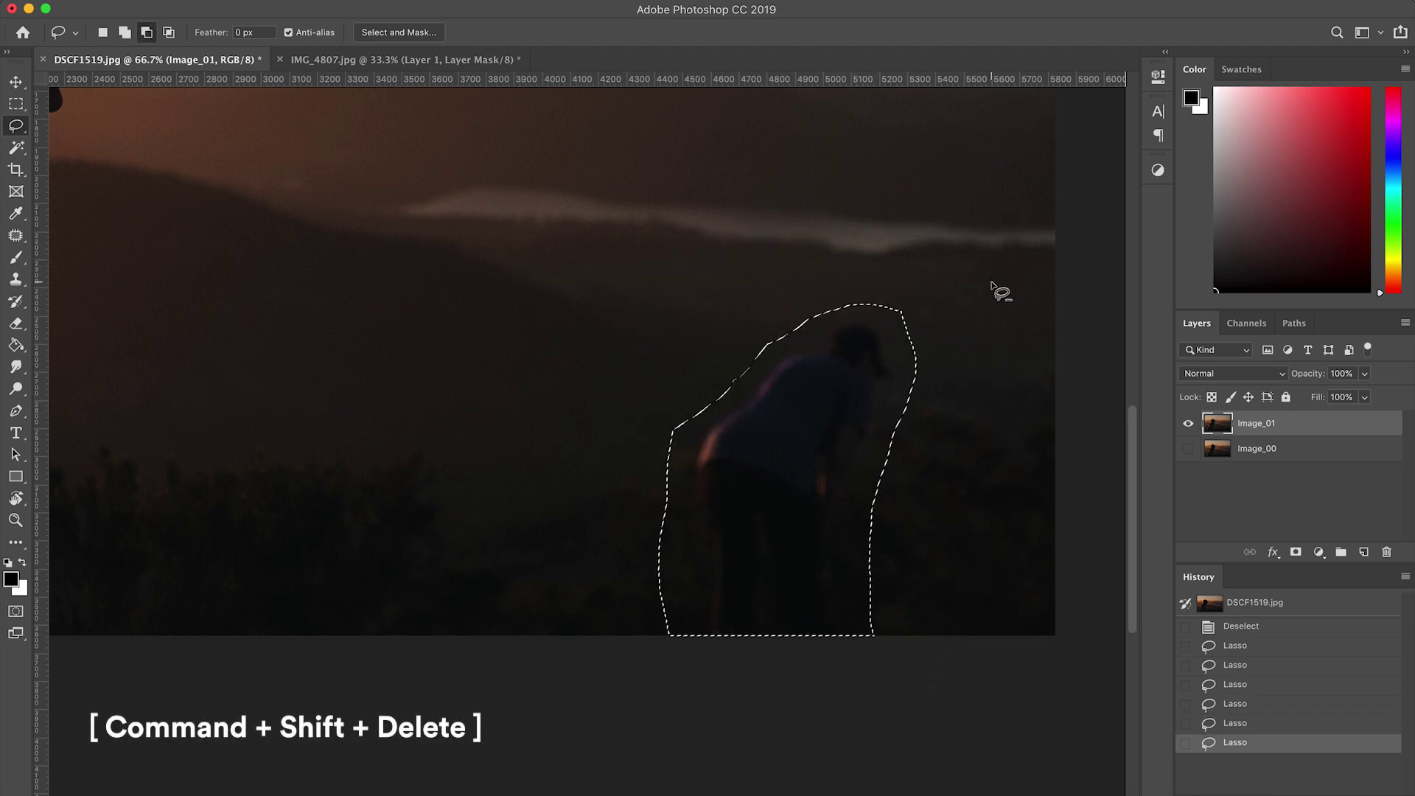
# - Fill the selected person with Content-Aware contents and deselect
pyautogui.press('super+shift+BackSpace')
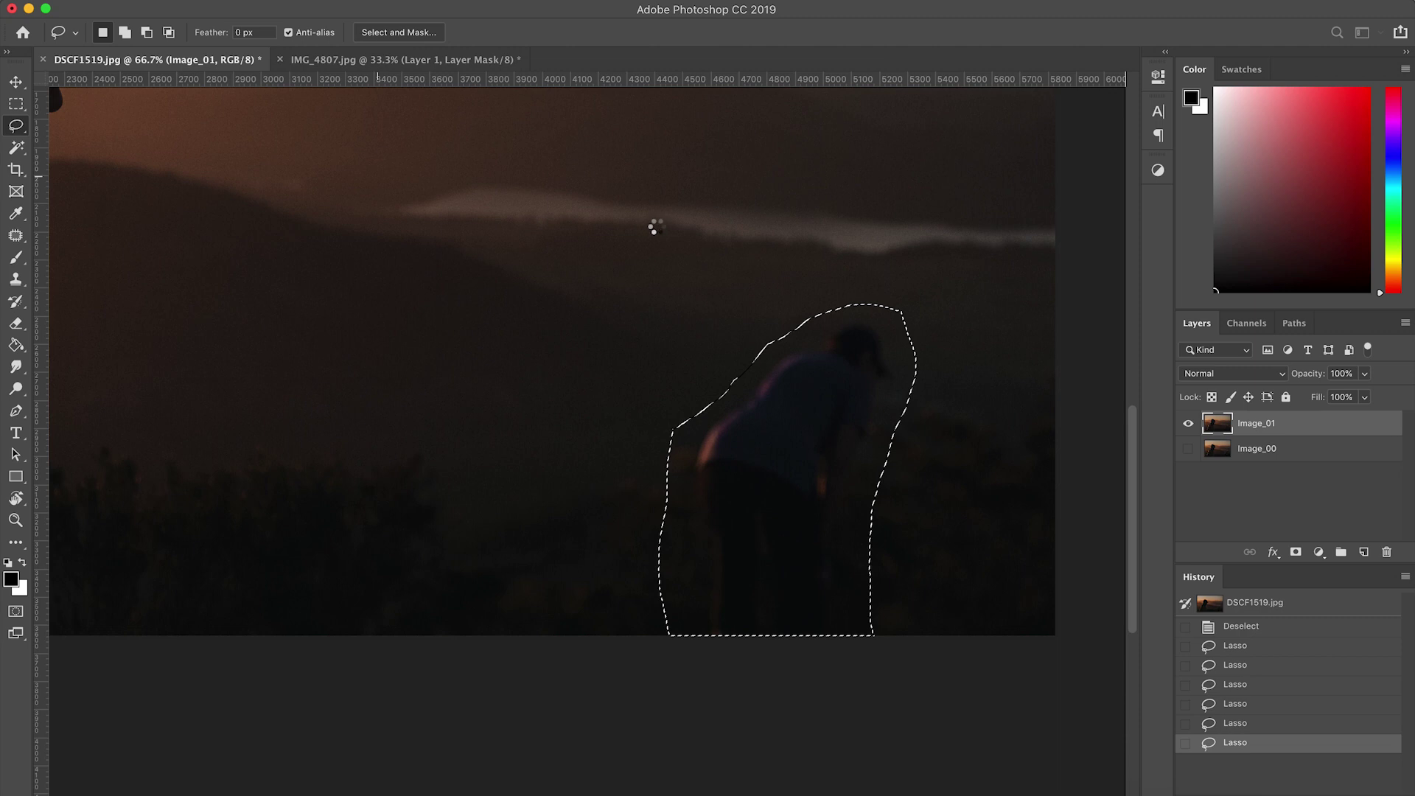
pyautogui.press('super+d')
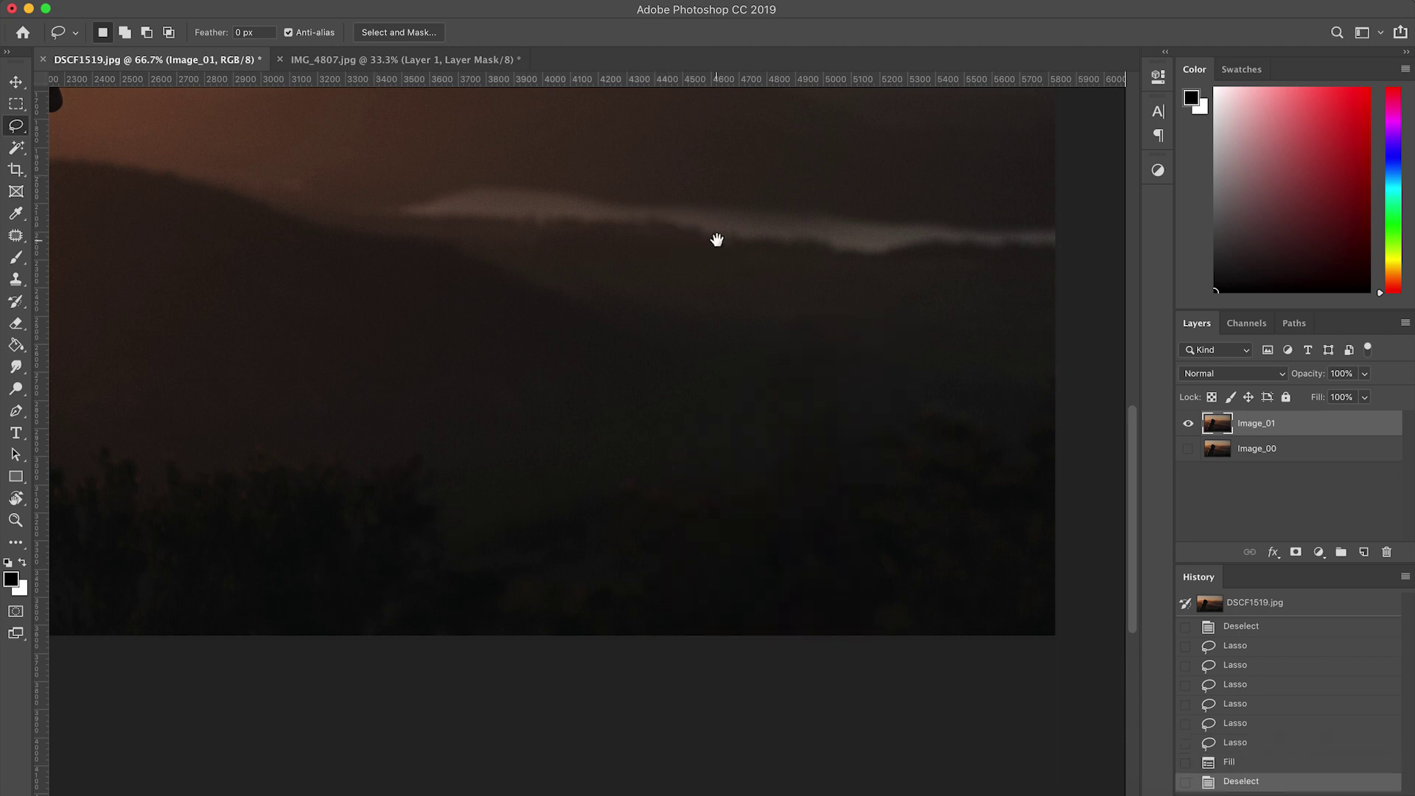
pyautogui.keyDown('alt'); pyautogui.doubleClick(718, 240); pyautogui.keyUp('alt')
pyautogui.click(15, 83)
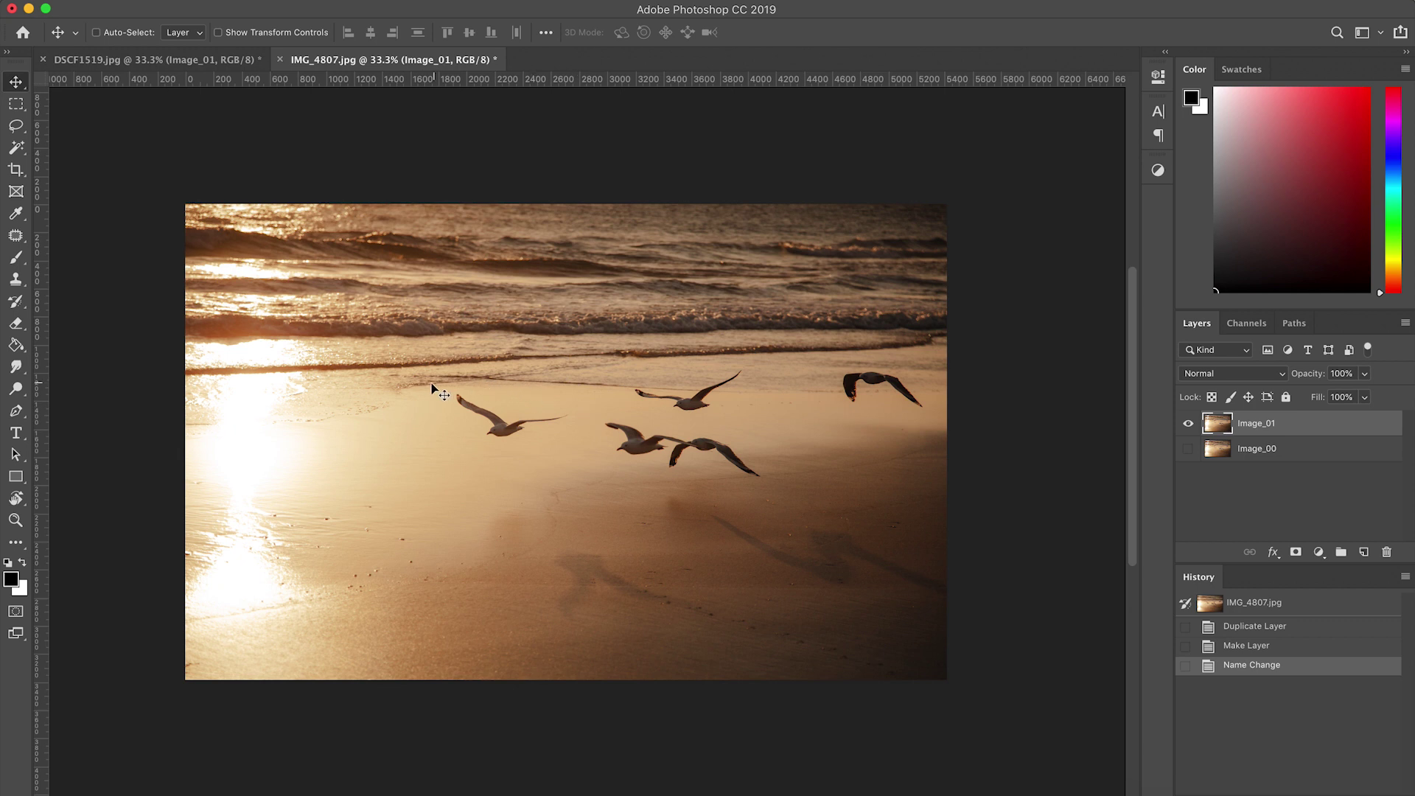
# - In IMG_4807.jpg, replace the leftmost gull with clean sand using the Patch tool and deselect
pyautogui.keyDown('super'); pyautogui.click(492, 413); pyautogui.keyUp('super')
pyautogui.keyDown('super'); pyautogui.click(492, 414); pyautogui.keyUp('super')
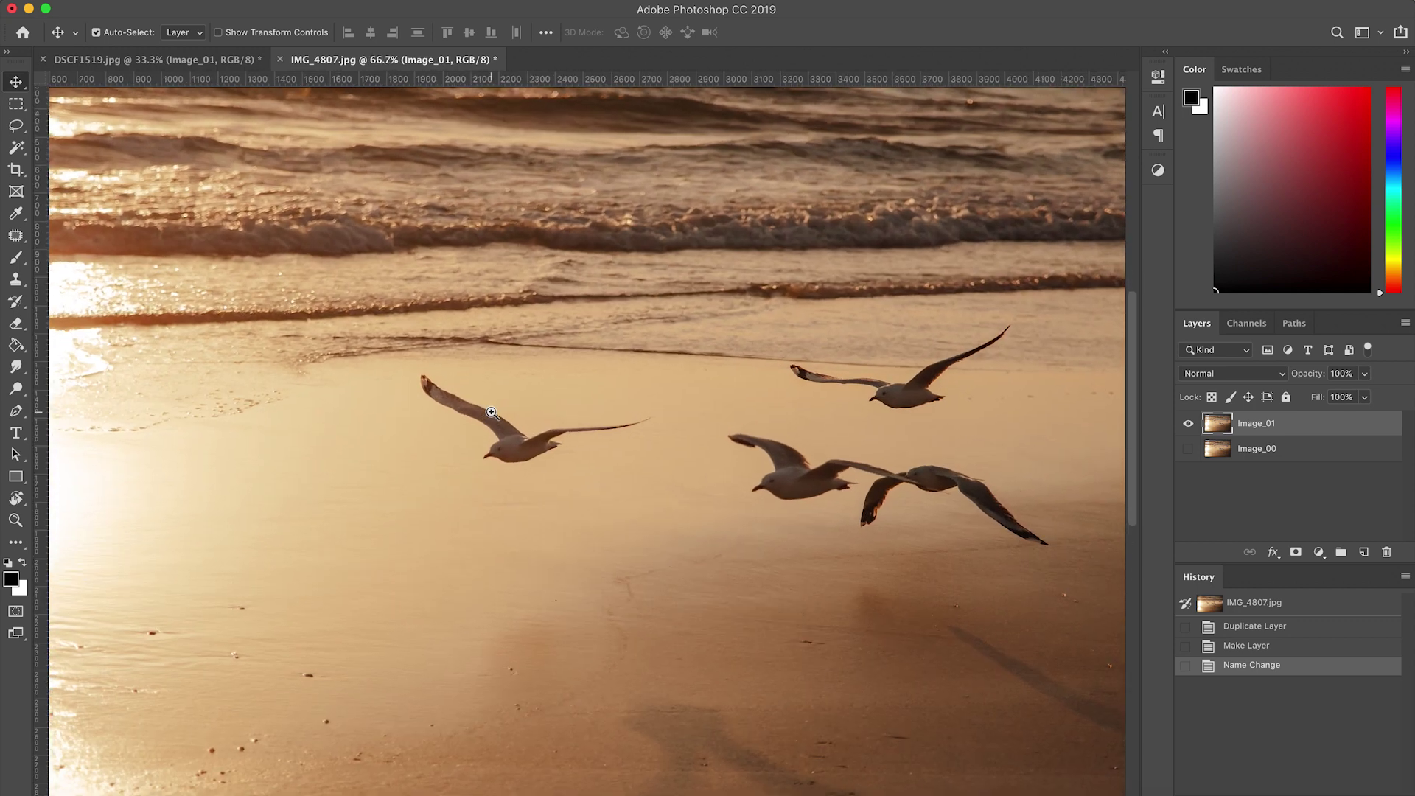
pyautogui.keyDown('super'); pyautogui.click(492, 414); pyautogui.keyUp('super')
pyautogui.keyDown('super'); pyautogui.click(499, 416); pyautogui.keyUp('super')
pyautogui.keyDown('alt'); pyautogui.keyDown('super'); pyautogui.click(517, 418); pyautogui.keyUp('super'); pyautogui.keyUp('alt')
pyautogui.keyDown('alt'); pyautogui.keyDown('super'); pyautogui.click(517, 417); pyautogui.keyUp('super'); pyautogui.keyUp('alt')
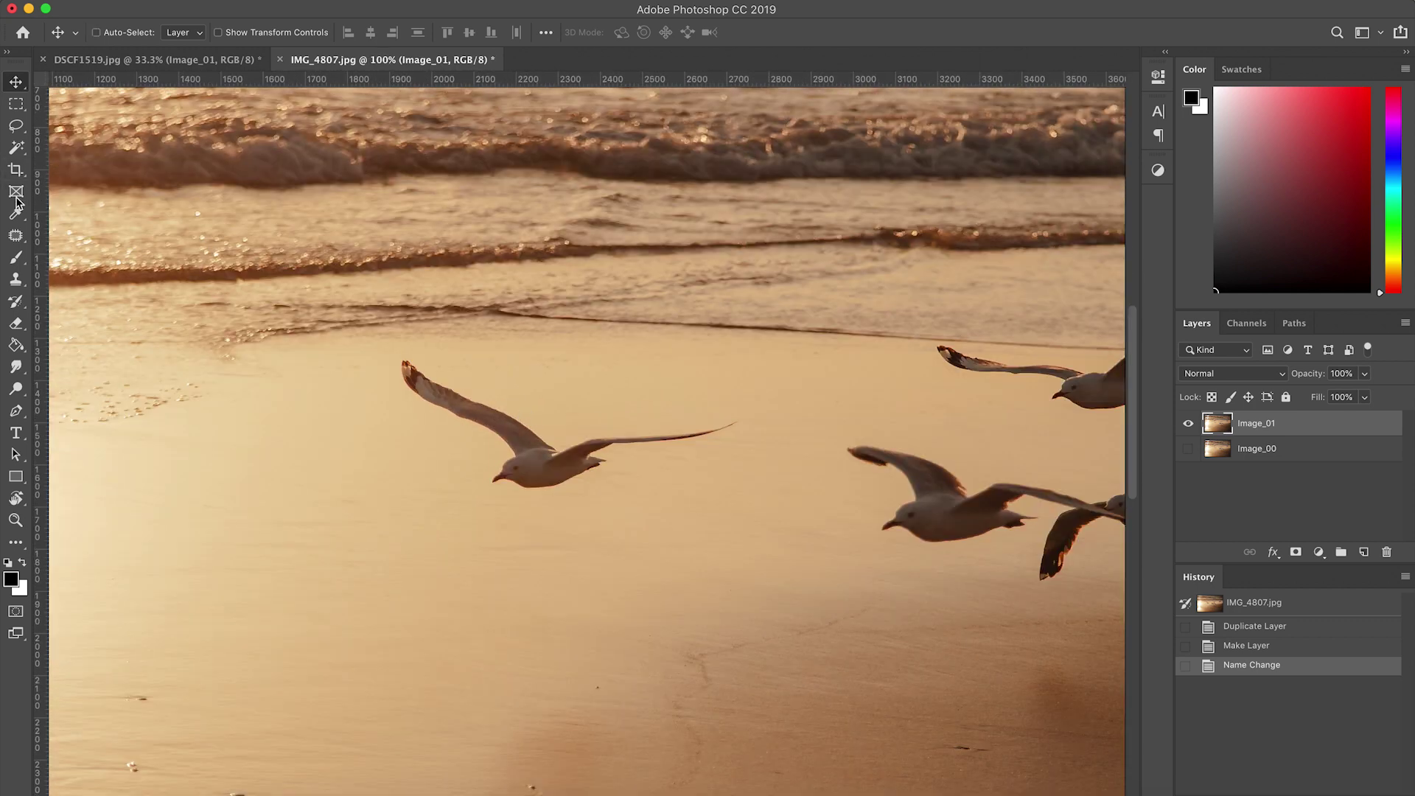
pyautogui.click(17, 235)
pyautogui.moveTo(417, 358)
pyautogui.mouseDown()
pyautogui.moveTo(405, 419)
pyautogui.moveTo(462, 449)
pyautogui.moveTo(482, 499)
pyautogui.moveTo(547, 510)
pyautogui.moveTo(741, 449)
pyautogui.moveTo(773, 417)
pyautogui.moveTo(672, 392)
pyautogui.moveTo(533, 389)
pyautogui.moveTo(413, 353)
pyautogui.mouseUp()
pyautogui.moveTo(562, 423); pyautogui.dragTo(299, 555)
pyautogui.press('super+d')
# - Patch both overlapping gulls in the middle of the photo with clean sand, deselecting after each patch
pyautogui.moveTo(579, 533); pyautogui.dragTo(342, 505)
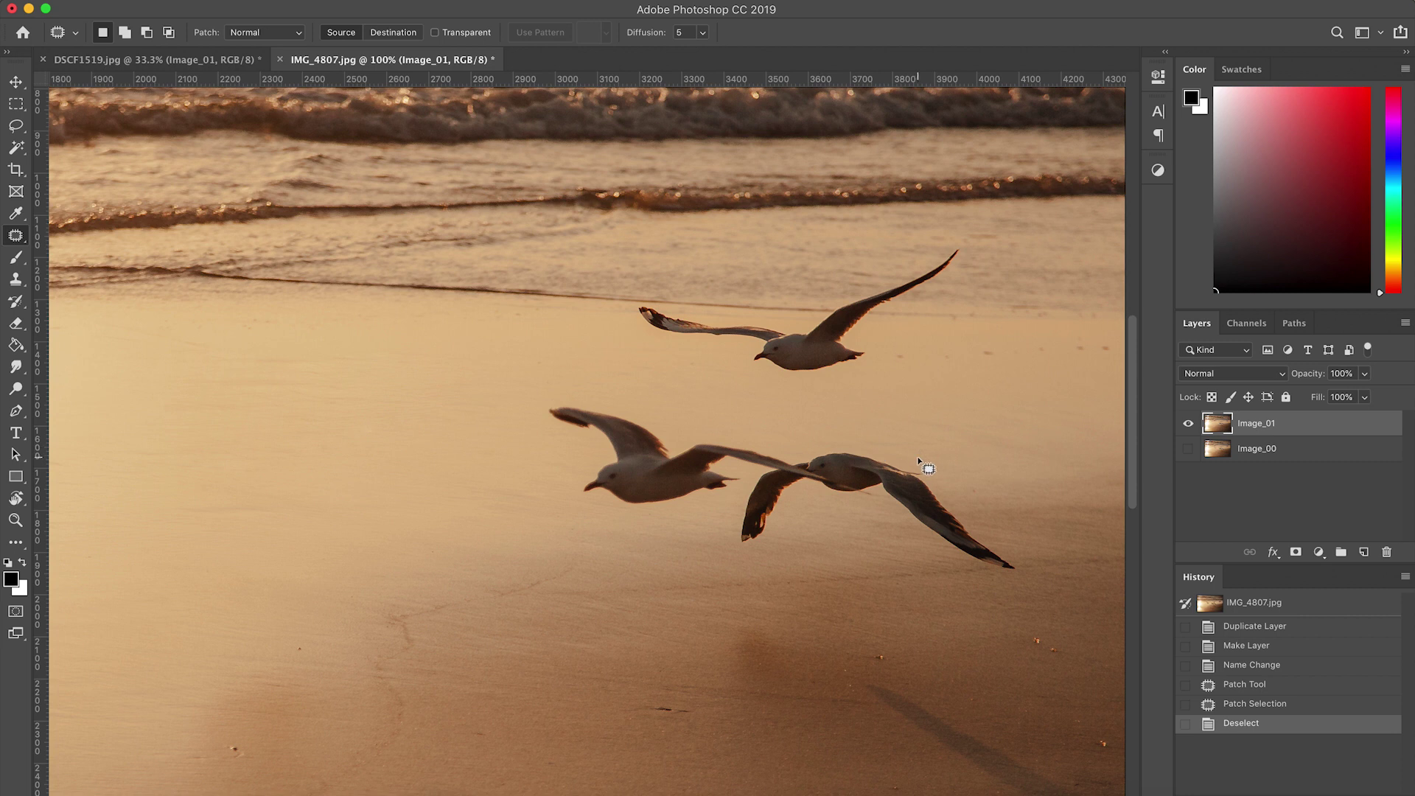
pyautogui.moveTo(782, 432)
pyautogui.mouseDown()
pyautogui.moveTo(616, 391)
pyautogui.moveTo(542, 390)
pyautogui.moveTo(520, 413)
pyautogui.moveTo(561, 467)
pyautogui.moveTo(571, 515)
pyautogui.moveTo(715, 515)
pyautogui.moveTo(713, 541)
pyautogui.moveTo(772, 564)
pyautogui.moveTo(793, 525)
pyautogui.moveTo(876, 523)
pyautogui.moveTo(980, 577)
pyautogui.moveTo(1020, 571)
pyautogui.moveTo(1017, 537)
pyautogui.moveTo(927, 462)
pyautogui.moveTo(862, 495)
pyautogui.moveTo(408, 484)
pyautogui.mouseUp()
pyautogui.press('cmd+d')
pyautogui.hscroll(5, 600, 509)
pyautogui.scroll(-1, 558, 506)
pyautogui.moveTo(755, 459)
pyautogui.mouseDown()
pyautogui.moveTo(660, 451)
pyautogui.moveTo(698, 534)
pyautogui.moveTo(780, 496)
pyautogui.moveTo(756, 457)
pyautogui.mouseUp()
pyautogui.moveTo(701, 495)
pyautogui.mouseDown()
pyautogui.moveTo(870, 495)
pyautogui.moveTo(871, 475)
pyautogui.moveTo(883, 486)
pyautogui.mouseUp()
pyautogui.press('cmd+d')
# - Patch the leftover smudges on the sand where the overlapping gulls were, and deselect
pyautogui.moveTo(694, 437)
pyautogui.mouseDown()
pyautogui.moveTo(616, 471)
pyautogui.moveTo(720, 483)
pyautogui.moveTo(545, 421)
pyautogui.moveTo(443, 442)
pyautogui.moveTo(546, 506)
pyautogui.moveTo(551, 447)
pyautogui.mouseUp()
pyautogui.press('cmd+d')
pyautogui.moveTo(421, 480); pyautogui.dragTo(329, 484)
pyautogui.press('cmd+d')
pyautogui.moveTo(687, 425)
pyautogui.mouseDown()
pyautogui.moveTo(594, 479)
pyautogui.moveTo(730, 480)
pyautogui.mouseUp()
pyautogui.moveTo(648, 476); pyautogui.dragTo(887, 466)
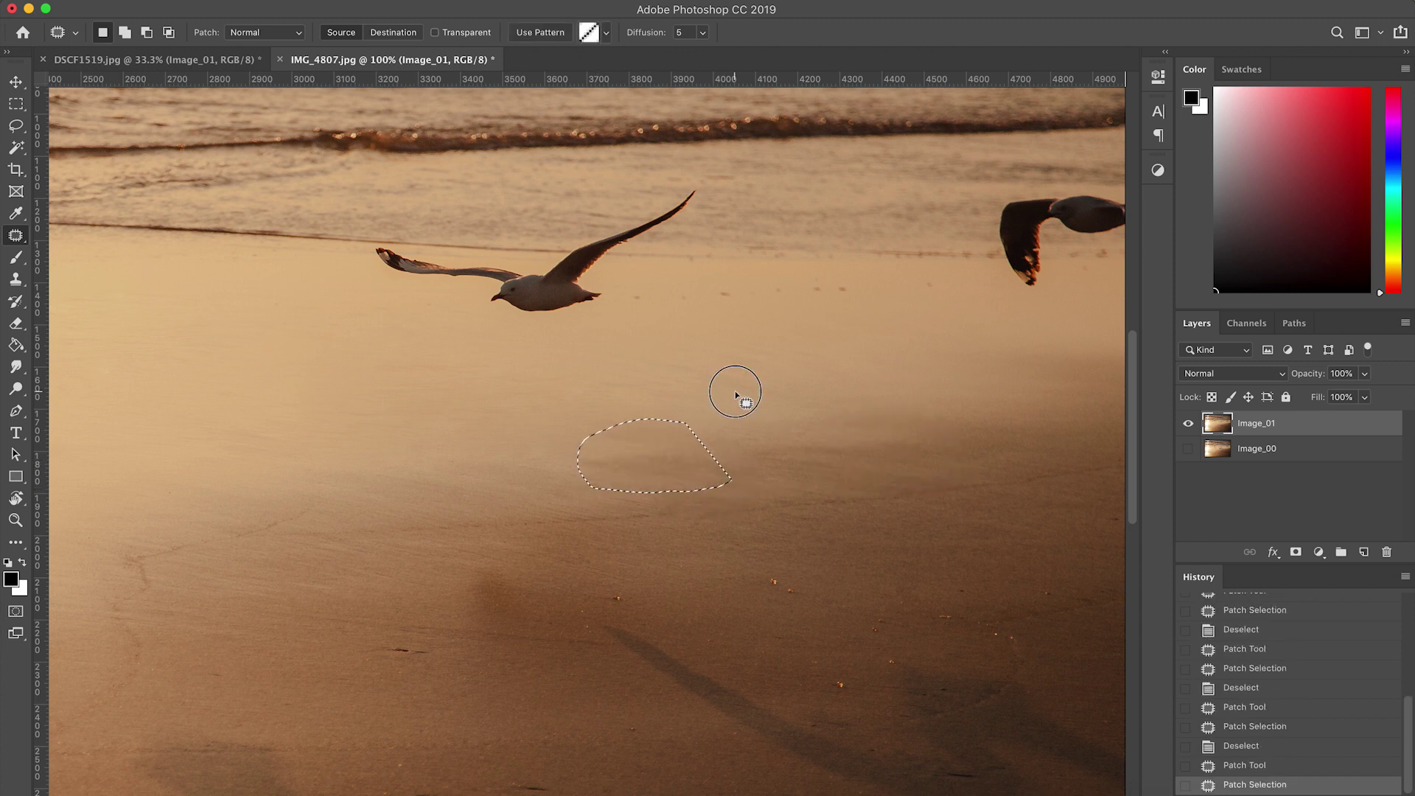
pyautogui.press('cmd+d')
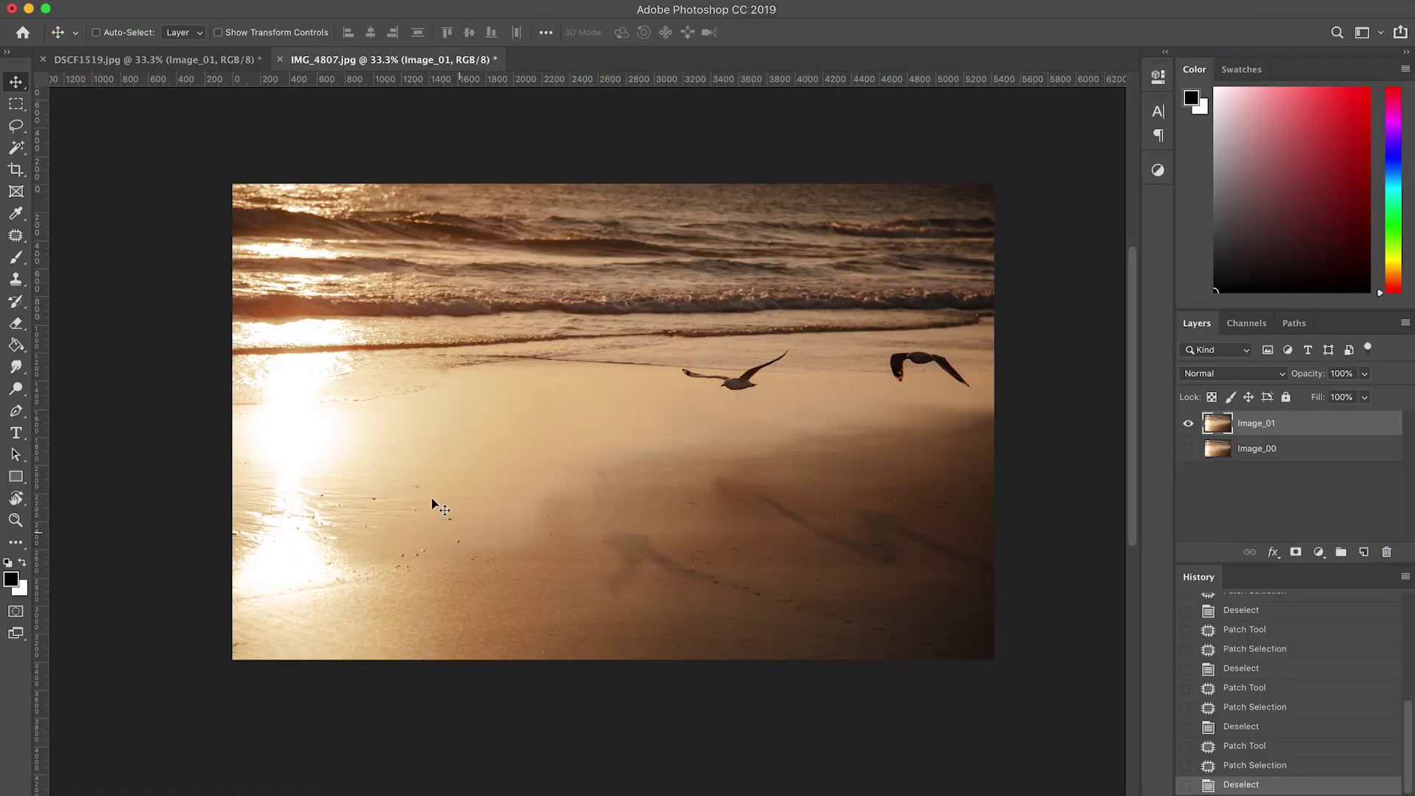
# - Set up the Spot Healing Brush with 50% hardness for cleaning the pebbled sand at the lower left of the photo
pyautogui.keyDown('super'); pyautogui.click(446, 527); pyautogui.keyUp('super')
pyautogui.keyDown('super'); pyautogui.click(447, 527); pyautogui.keyUp('super')
pyautogui.keyDown('super'); pyautogui.click(447, 527); pyautogui.keyUp('super')
pyautogui.keyDown('super'); pyautogui.click(447, 527); pyautogui.keyUp('super')
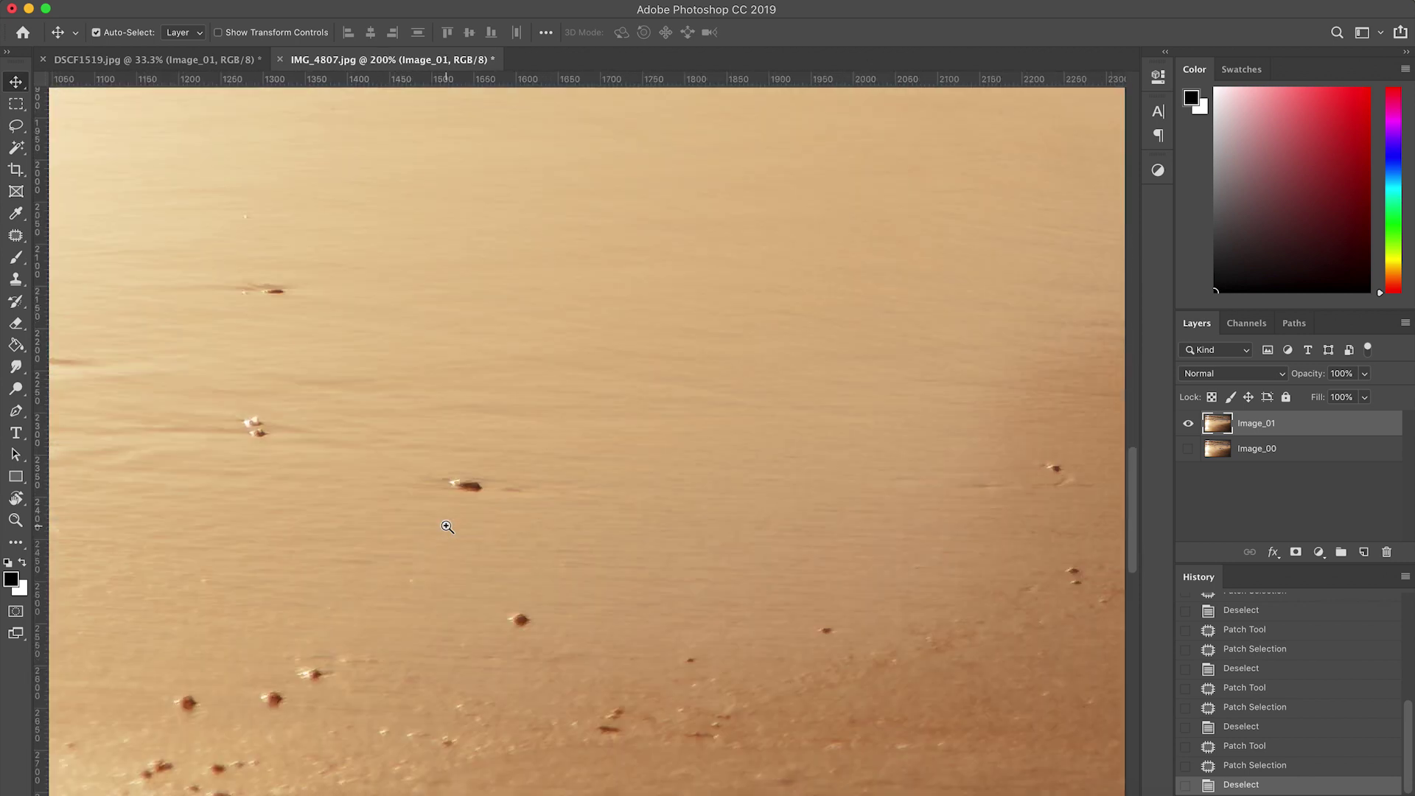
pyautogui.click(17, 235)
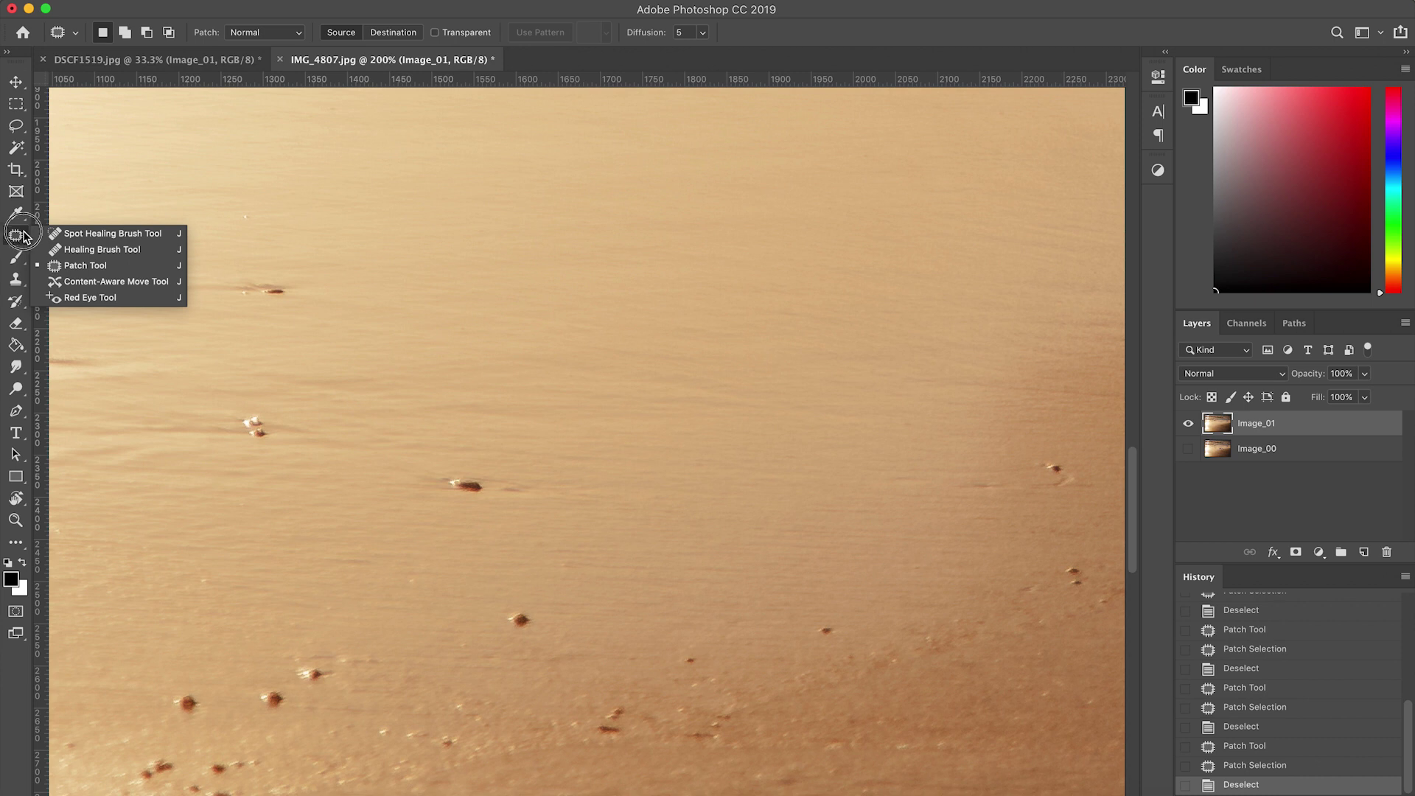
pyautogui.click(96, 235)
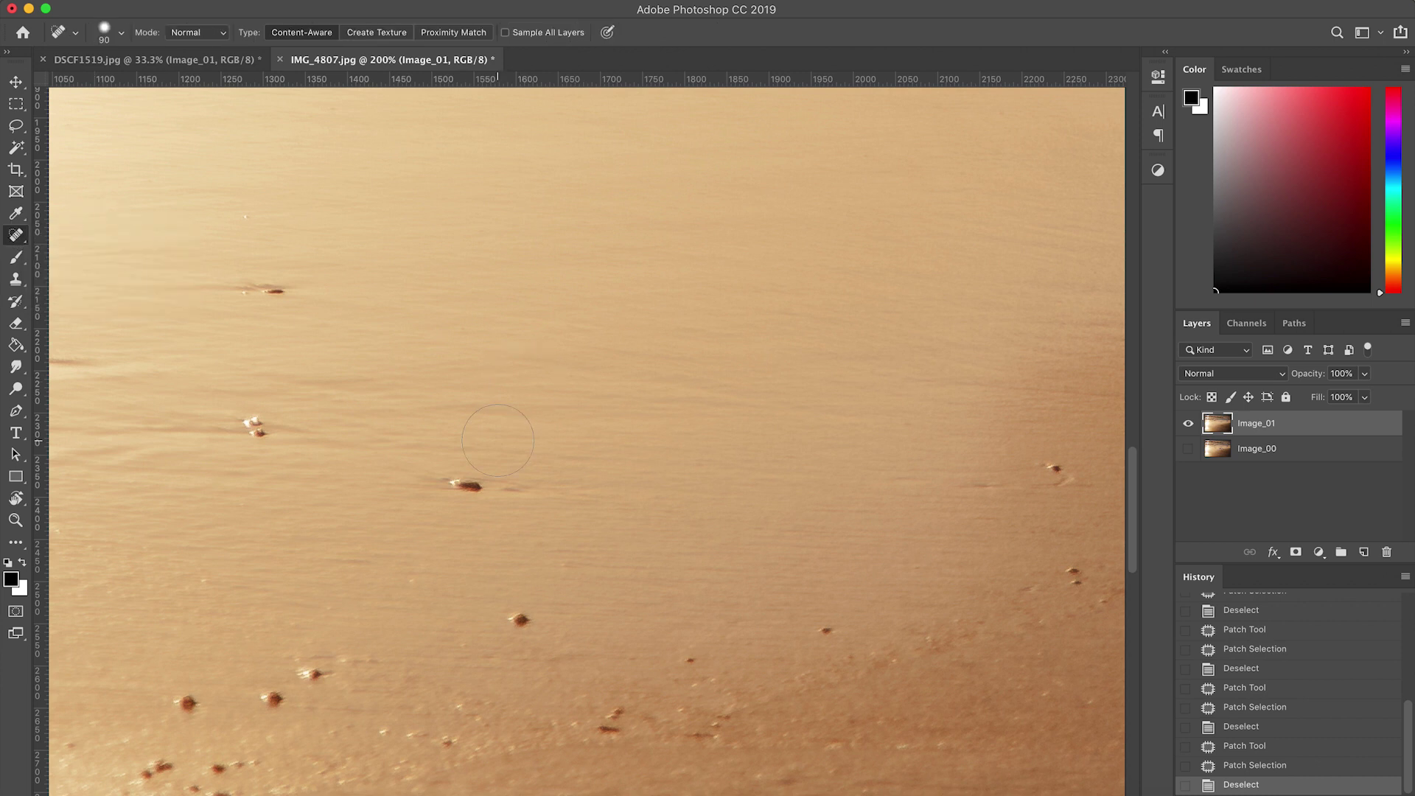
pyautogui.click(104, 32)
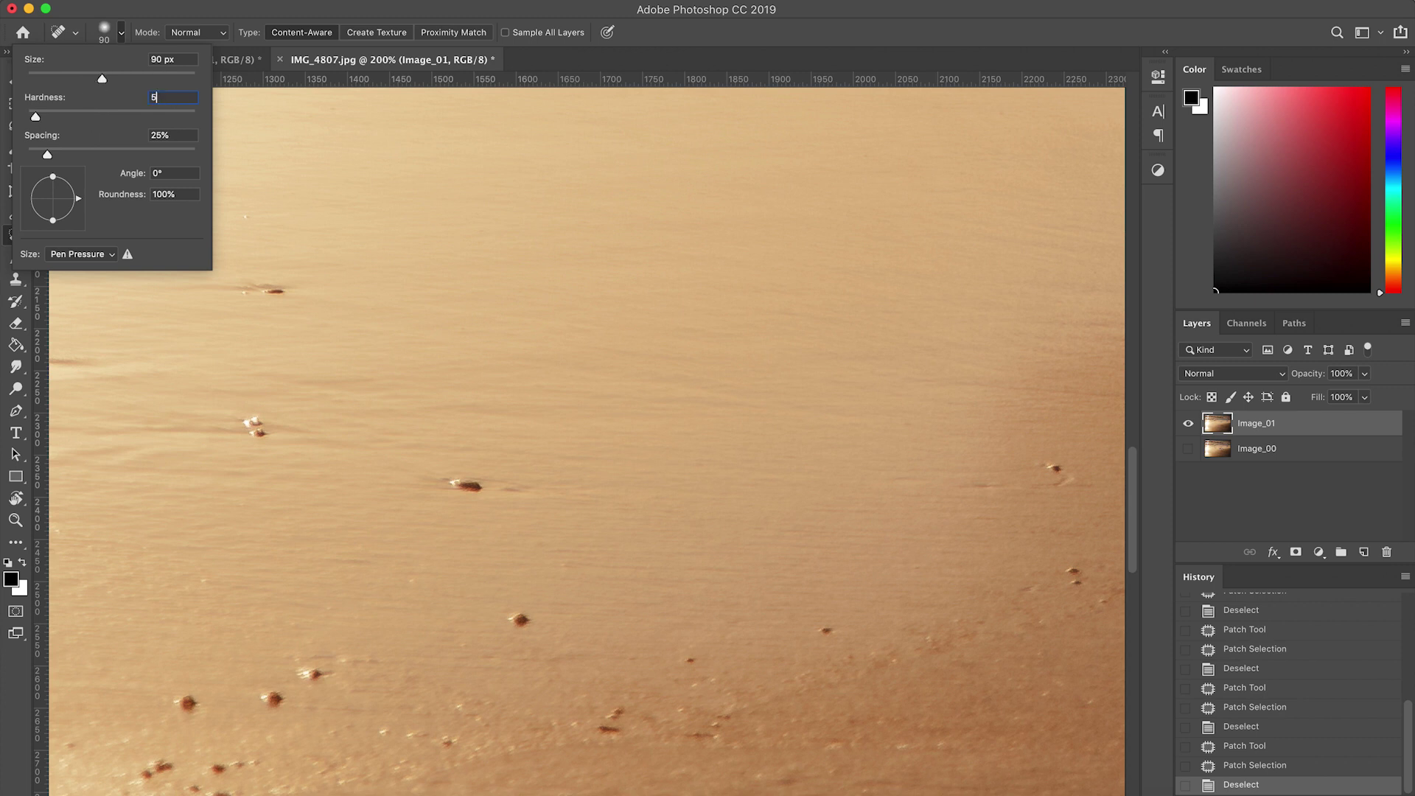
pyautogui.write('50')
pyautogui.press('Return')
# - Heal the isolated dark and white pebbles on the smooth sand with the Spot Healing Brush
pyautogui.click(461, 483)
pyautogui.click(508, 488)
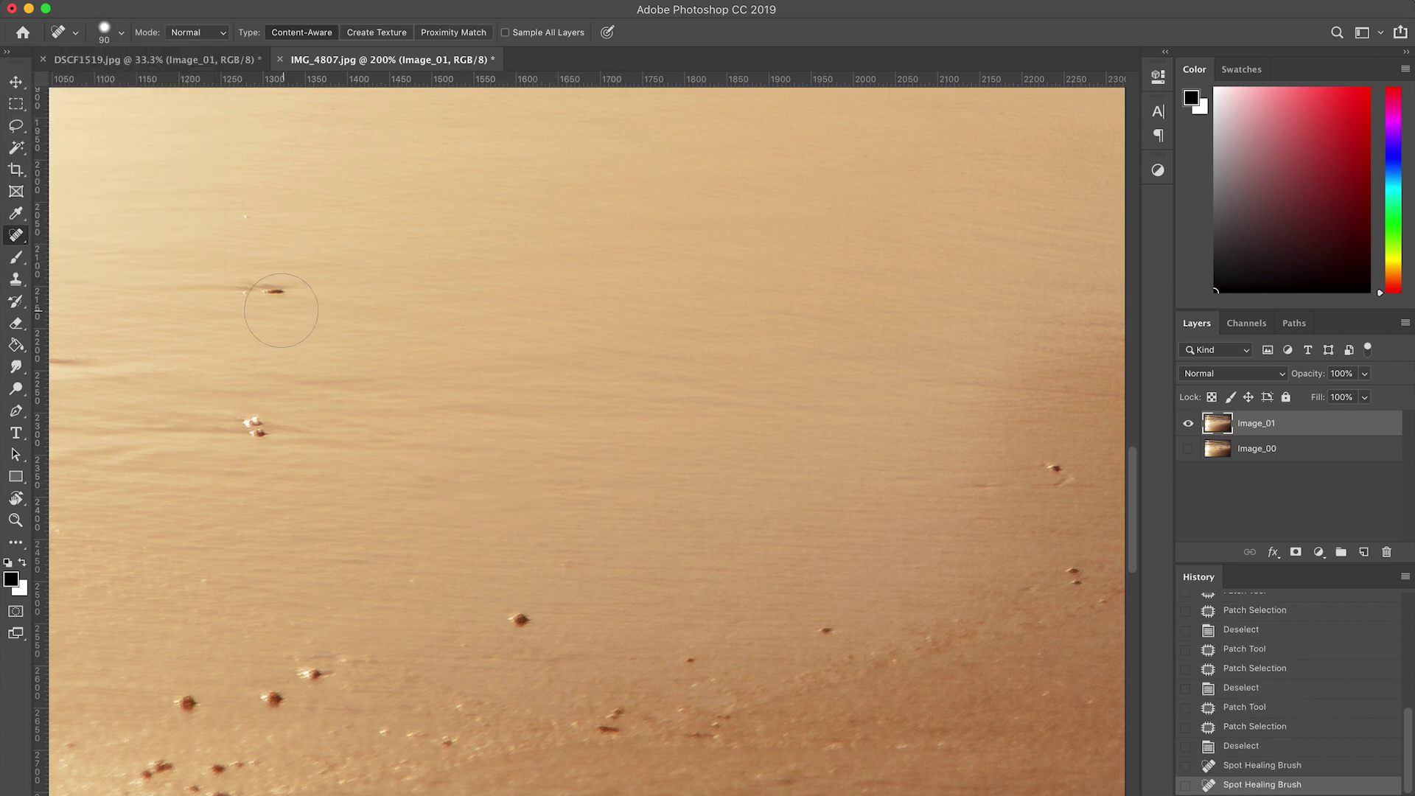
pyautogui.click(271, 292)
pyautogui.click(255, 217)
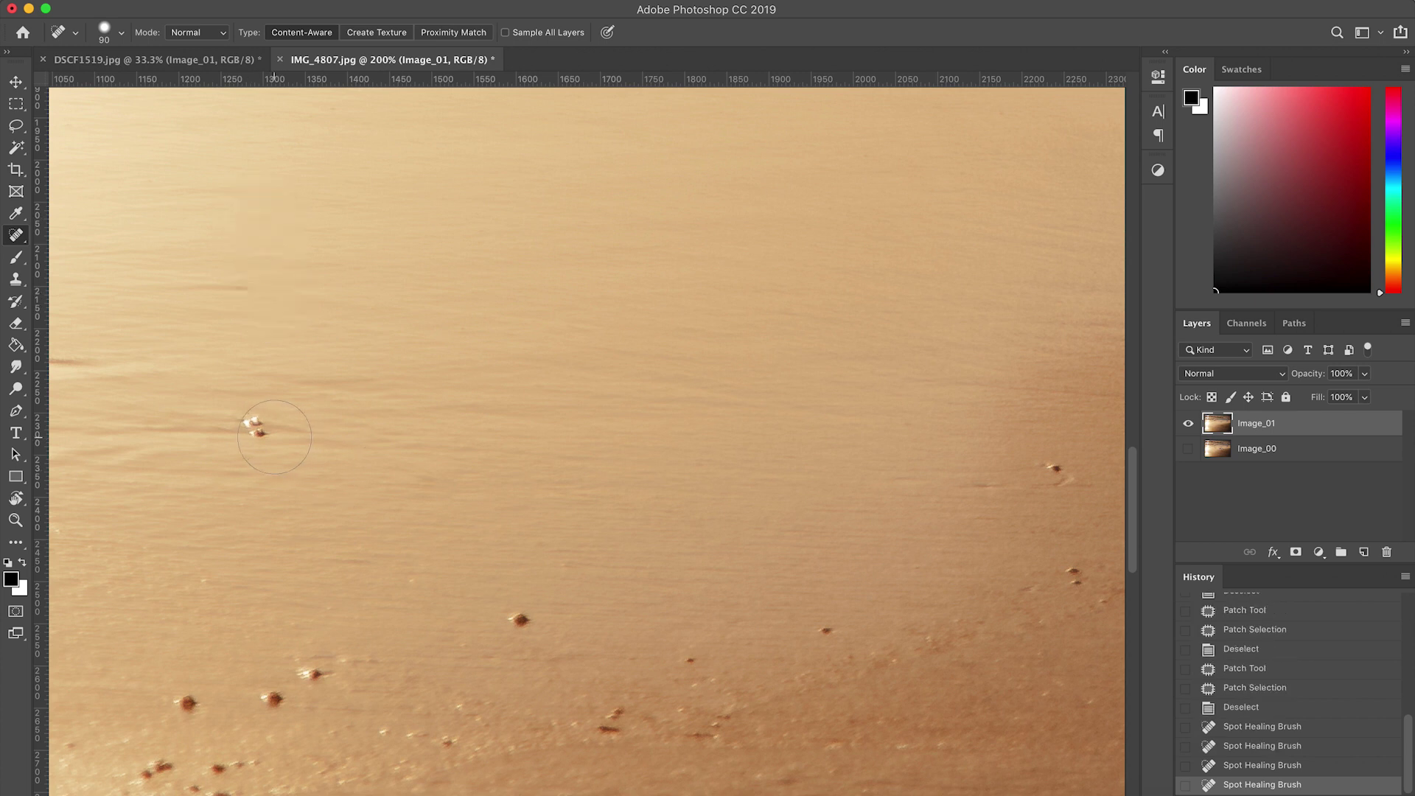
pyautogui.click(256, 430)
pyautogui.click(523, 620)
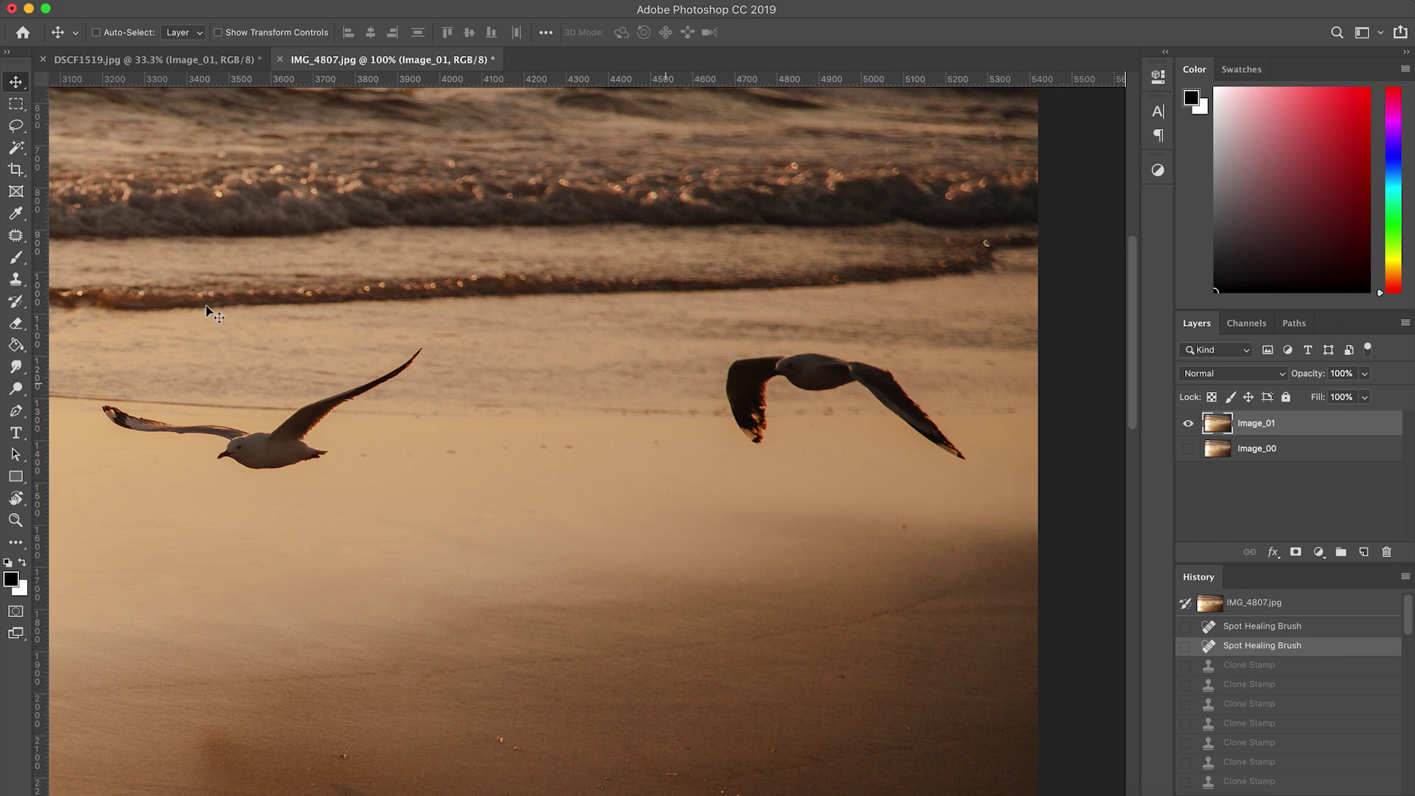
# - Clone nearby sand over both wing tips of the rightmost gull with the Clone Stamp
pyautogui.click(17, 280)
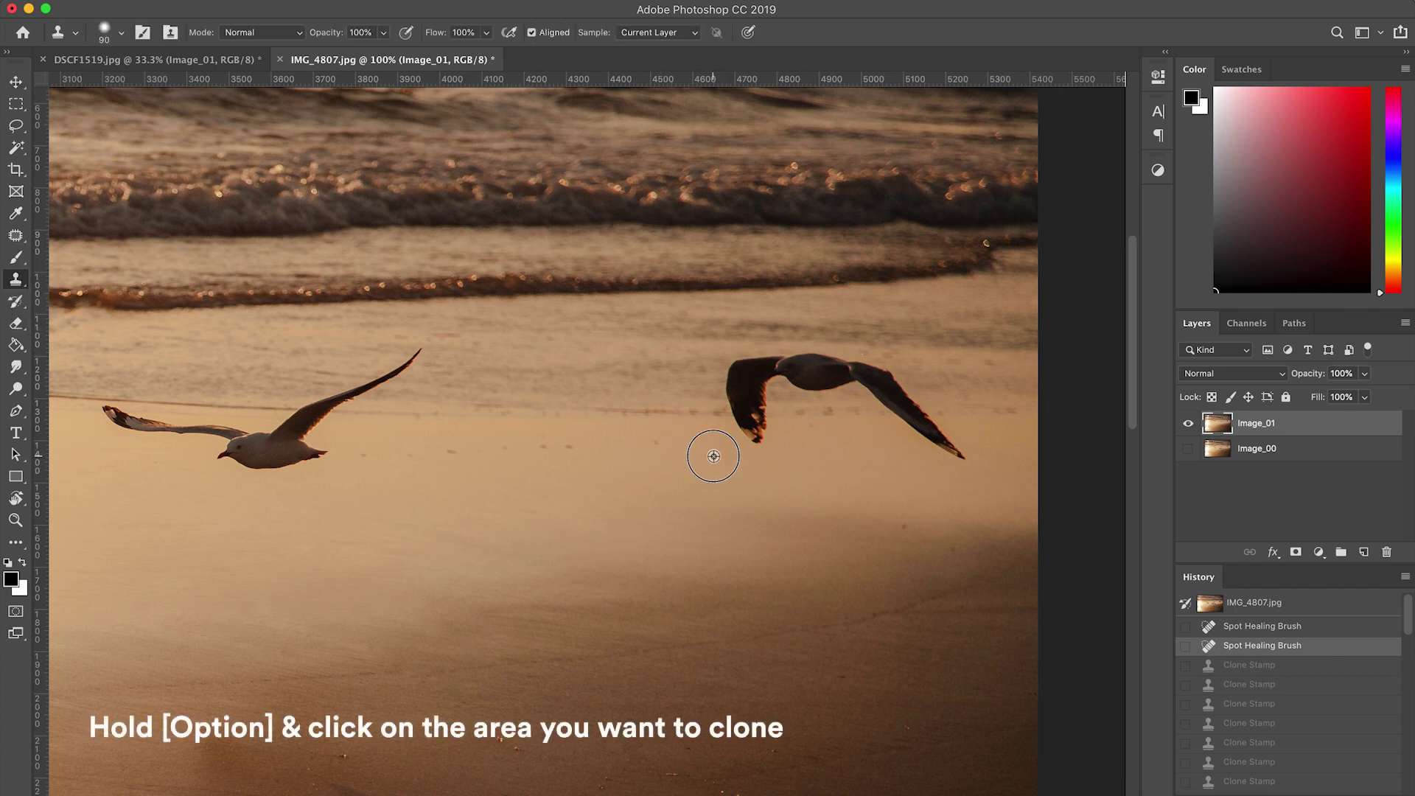
pyautogui.click(751, 439)
pyautogui.click(756, 436)
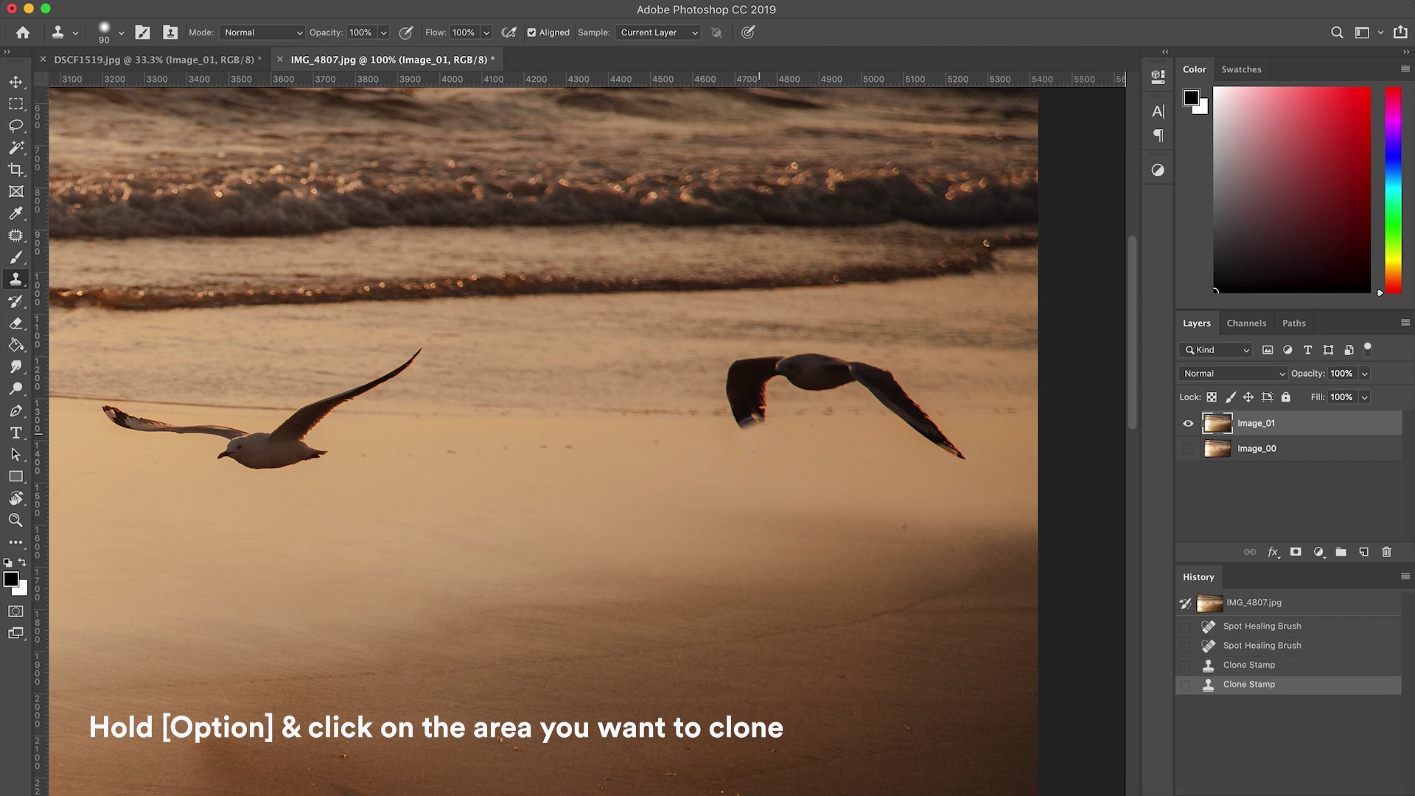
pyautogui.click(752, 434)
pyautogui.click(739, 431)
pyautogui.moveTo(962, 455); pyautogui.dragTo(903, 449)
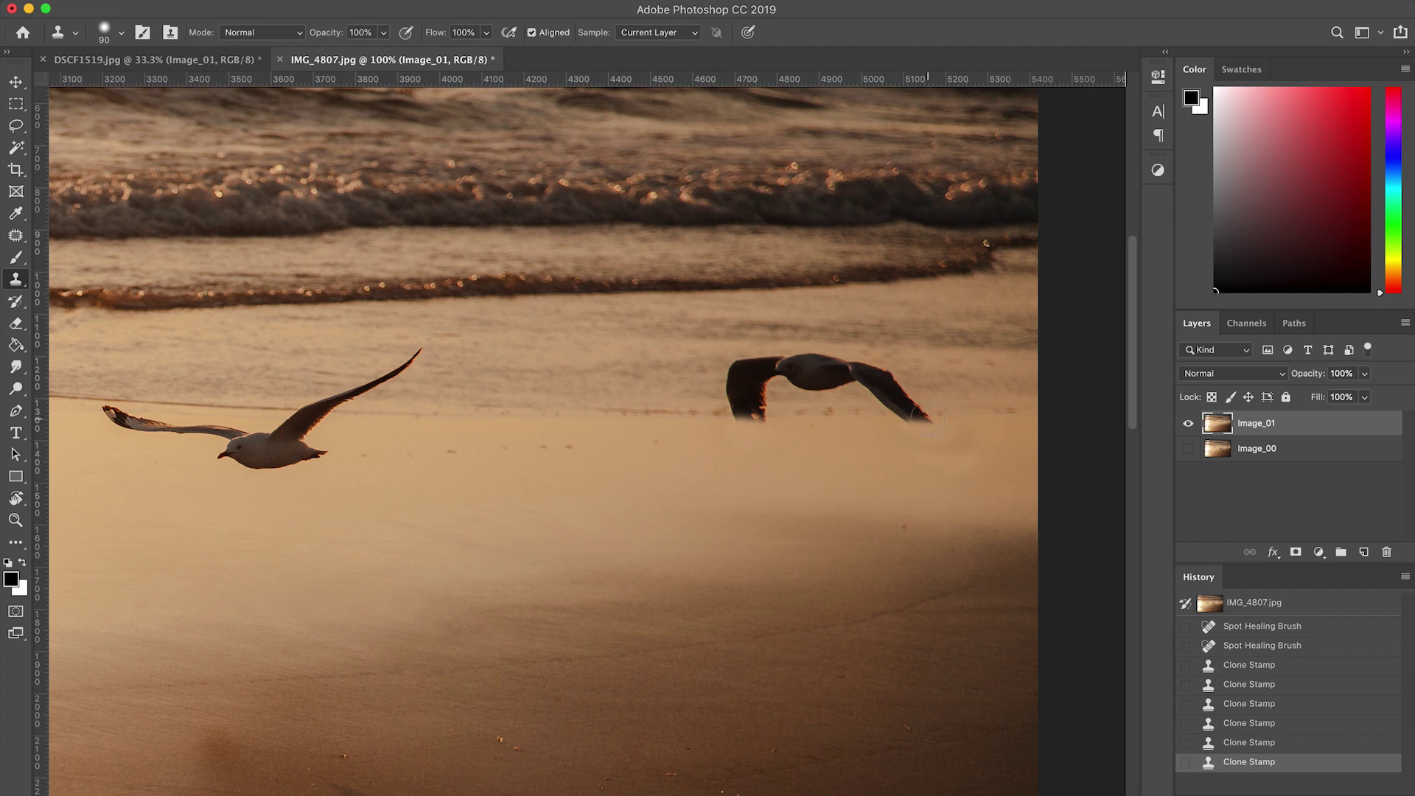
pyautogui.click(905, 413)
pyautogui.click(896, 417)
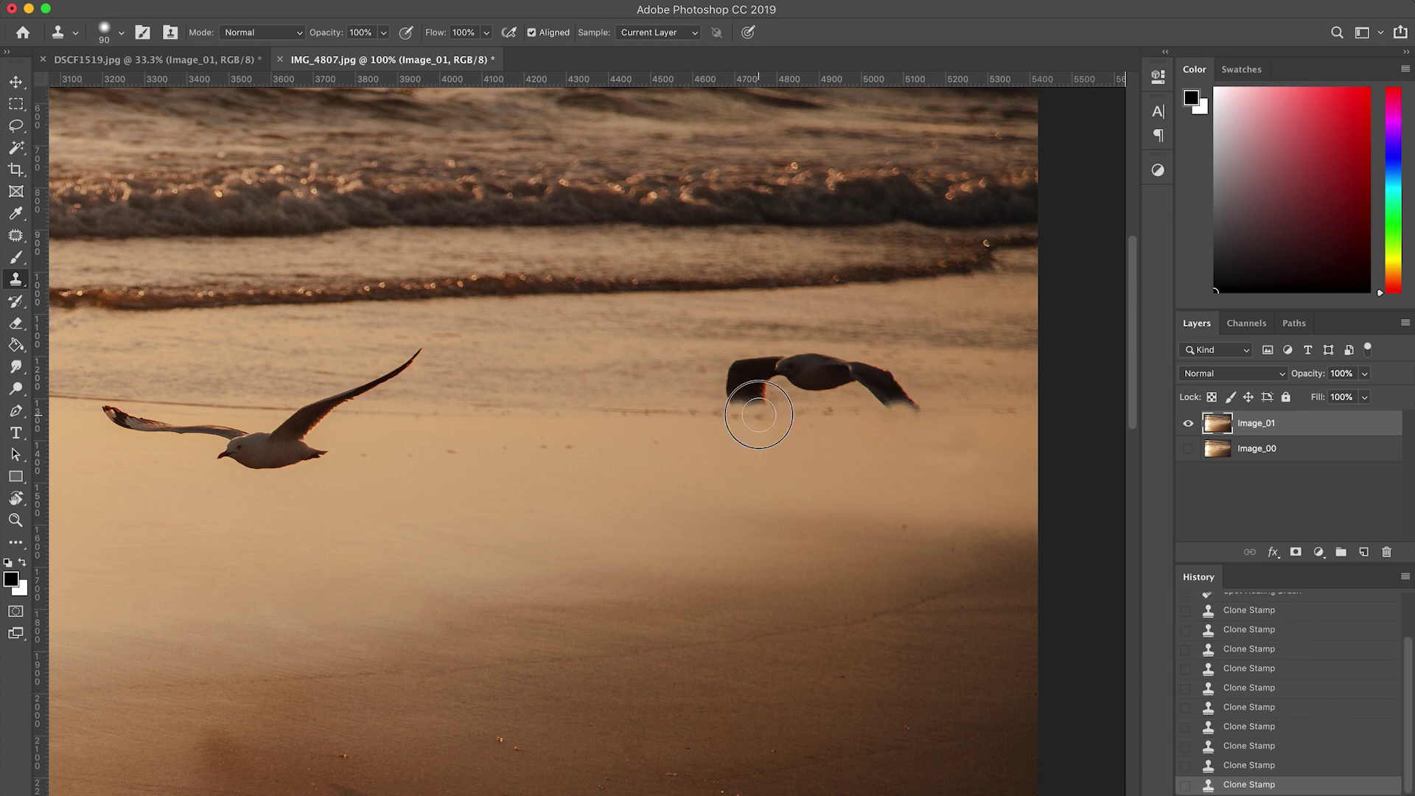
# - Set the Clone Stamp hardness to 35% and clone beach texture over the rightmost gull's right wing
pyautogui.click(121, 33)
pyautogui.moveTo(126, 128); pyautogui.dragTo(133, 128)
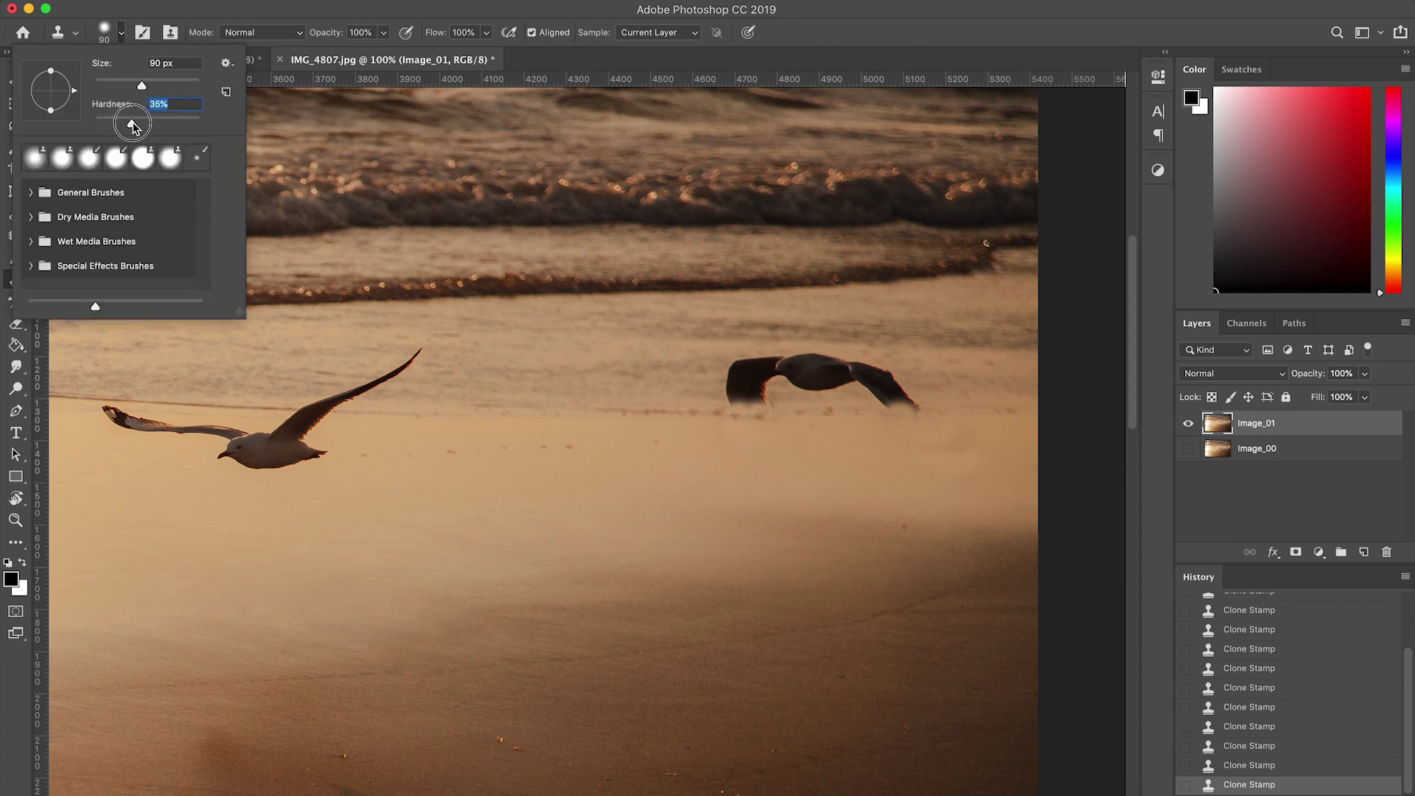
pyautogui.keyDown('alt'); pyautogui.click(881, 452); pyautogui.keyUp('alt')
pyautogui.click(950, 452)
pyautogui.moveTo(906, 390)
pyautogui.mouseDown()
pyautogui.moveTo(914, 404)
pyautogui.moveTo(884, 392)
pyautogui.moveTo(911, 394)
pyautogui.mouseUp()
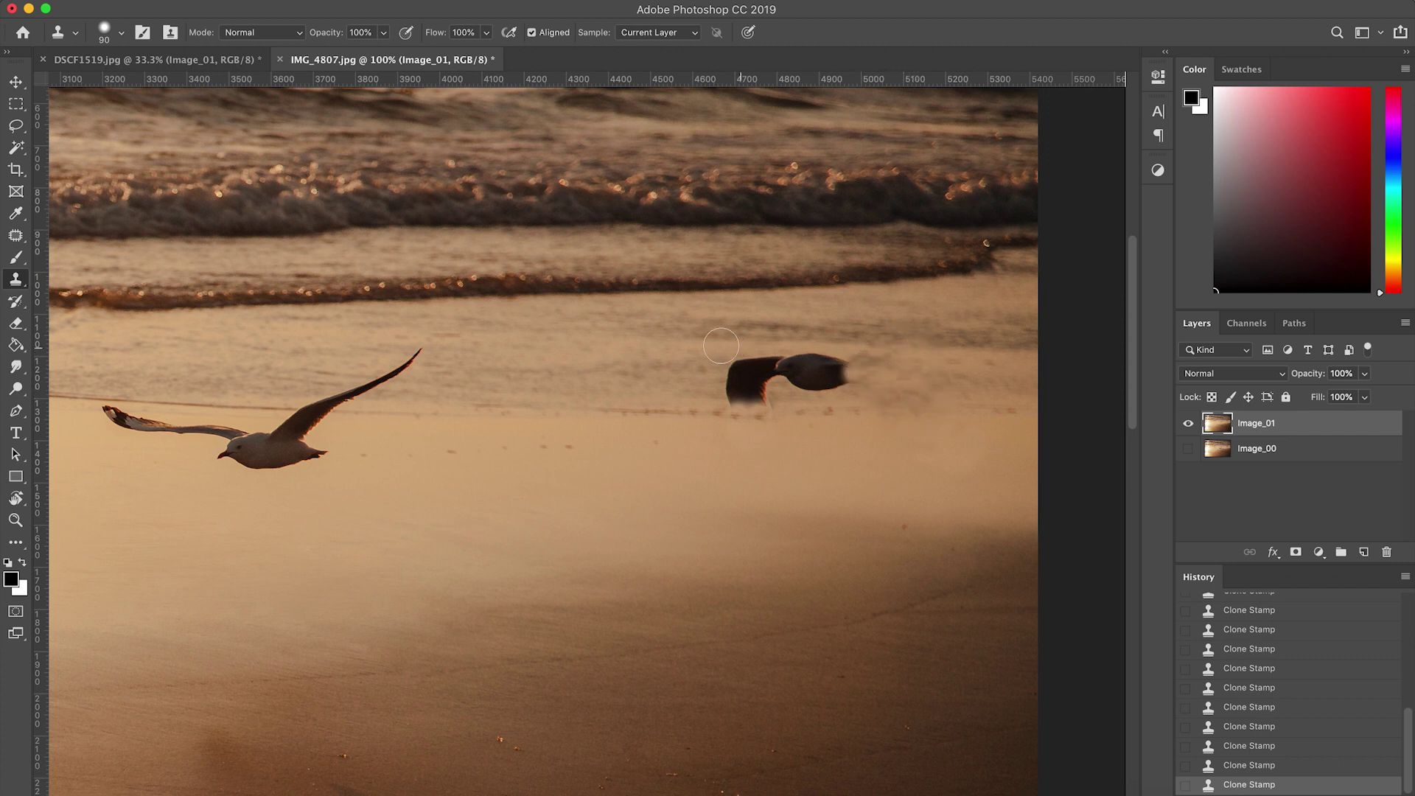
# - Clone the adjacent wet sand over the rightmost gull's left wing
pyautogui.moveTo(712, 373)
pyautogui.mouseDown()
pyautogui.moveTo(775, 366)
pyautogui.moveTo(732, 384)
pyautogui.mouseUp()
pyautogui.keyDown('alt'); pyautogui.click(693, 375); pyautogui.keyUp('alt')
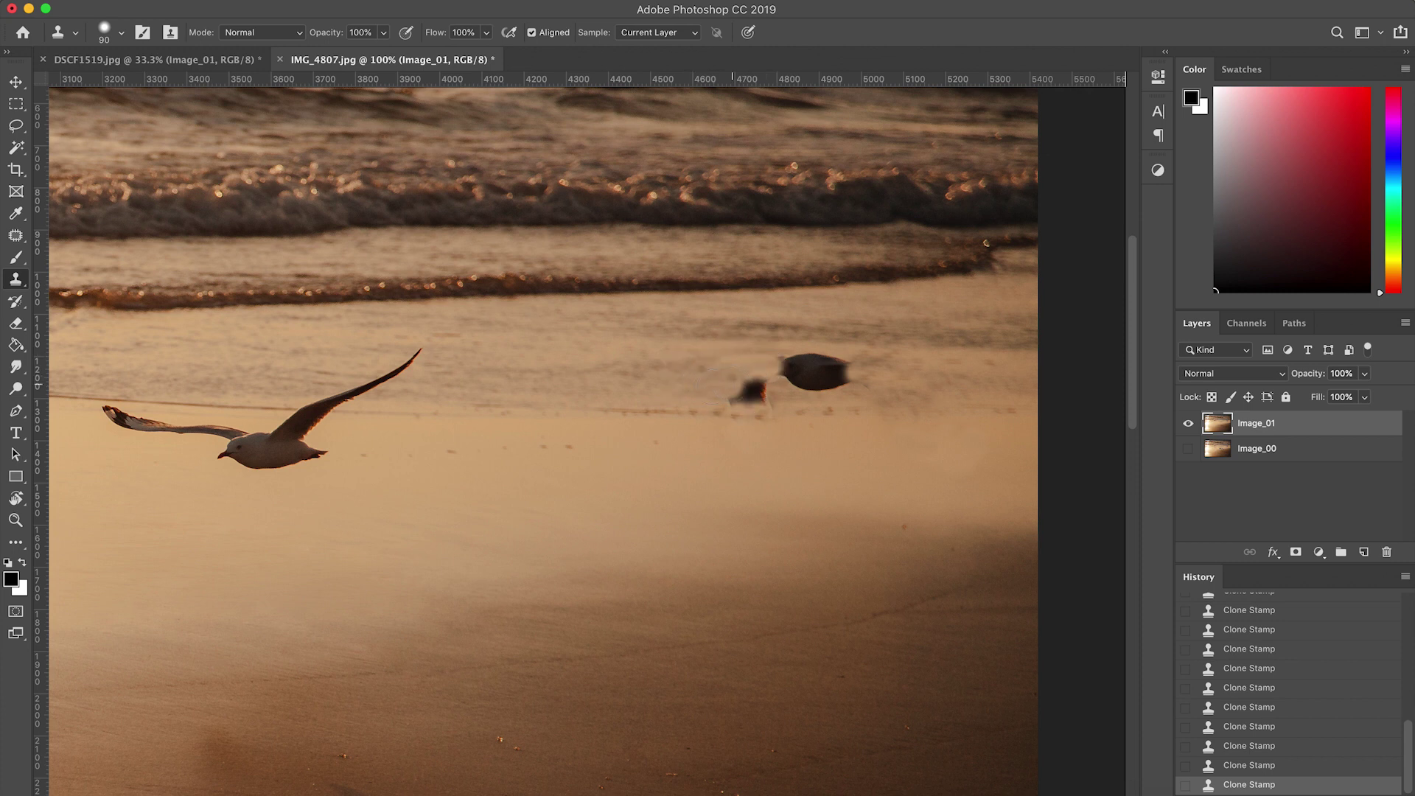
pyautogui.click(756, 395)
# - Clone wet sand over the rightmost gull's body, blending the strokes at 50% opacity
pyautogui.click(836, 364)
pyautogui.moveTo(807, 366); pyautogui.dragTo(839, 381)
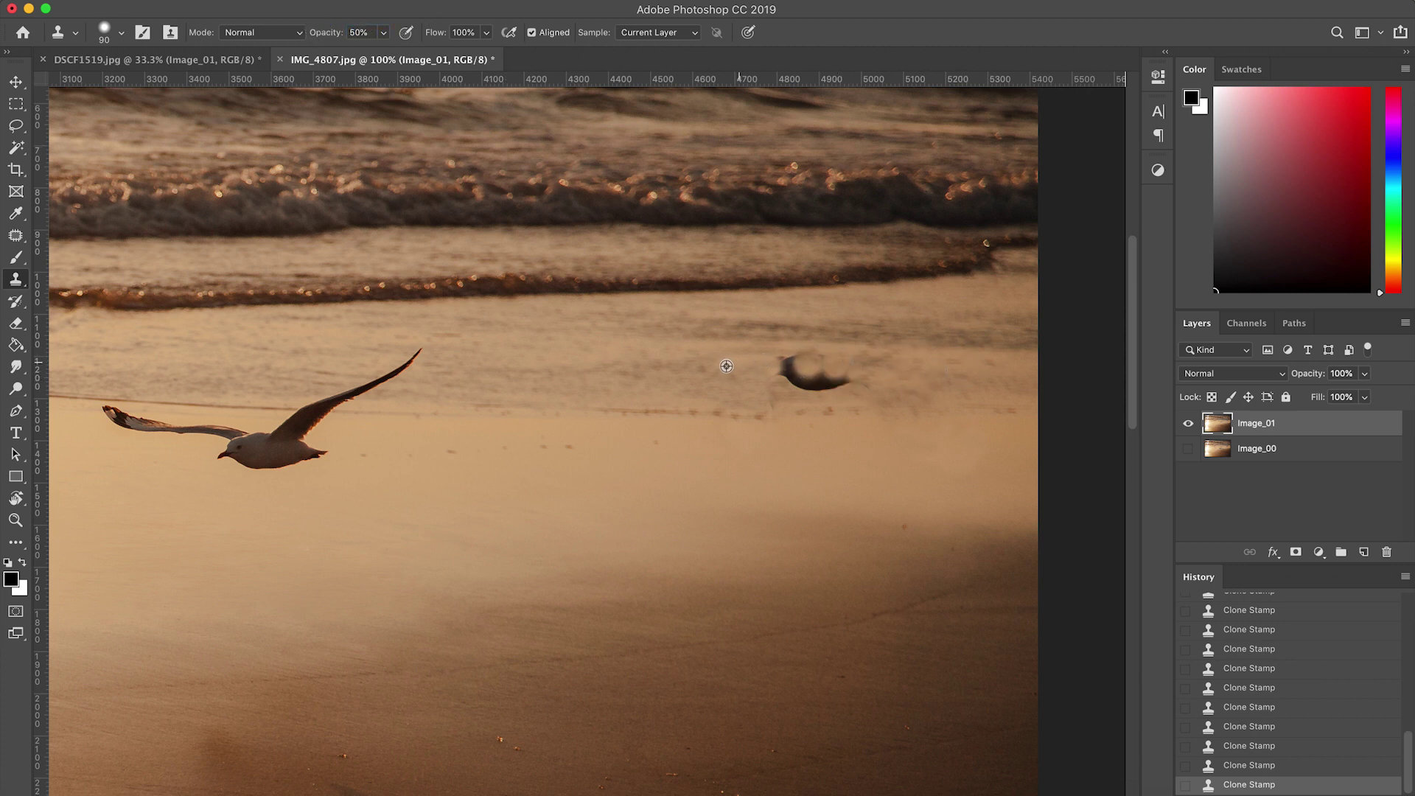
pyautogui.click(782, 366)
pyautogui.click(811, 372)
# - Set the Clone Stamp to size 100 and 100% opacity, and clone over the faint remains of the gull's body
pyautogui.press(']')
pyautogui.click(383, 32)
pyautogui.moveTo(382, 53); pyautogui.dragTo(498, 55)
pyautogui.press('[')
pyautogui.press('[')
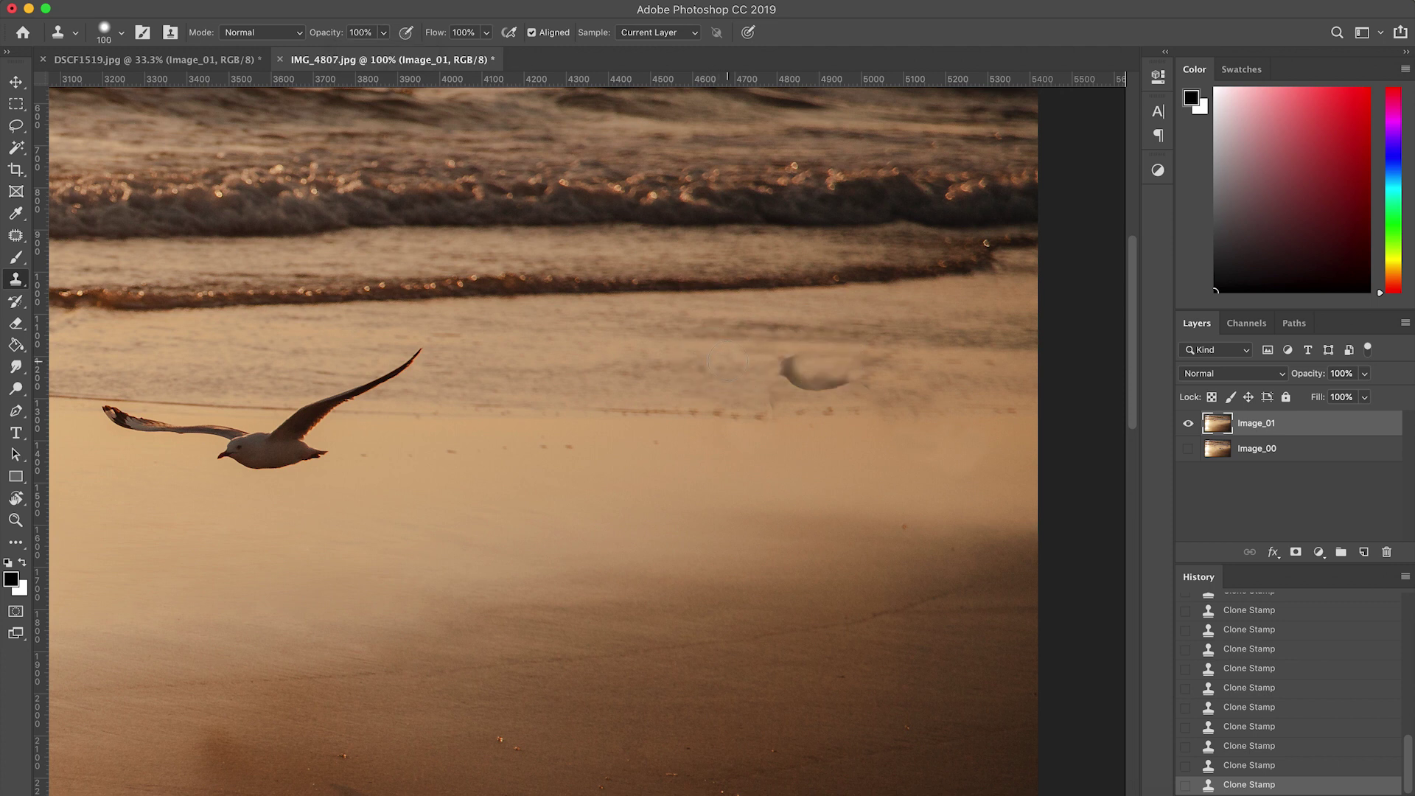
pyautogui.moveTo(777, 372)
pyautogui.mouseDown()
pyautogui.moveTo(841, 381)
pyautogui.moveTo(811, 381)
pyautogui.mouseUp()
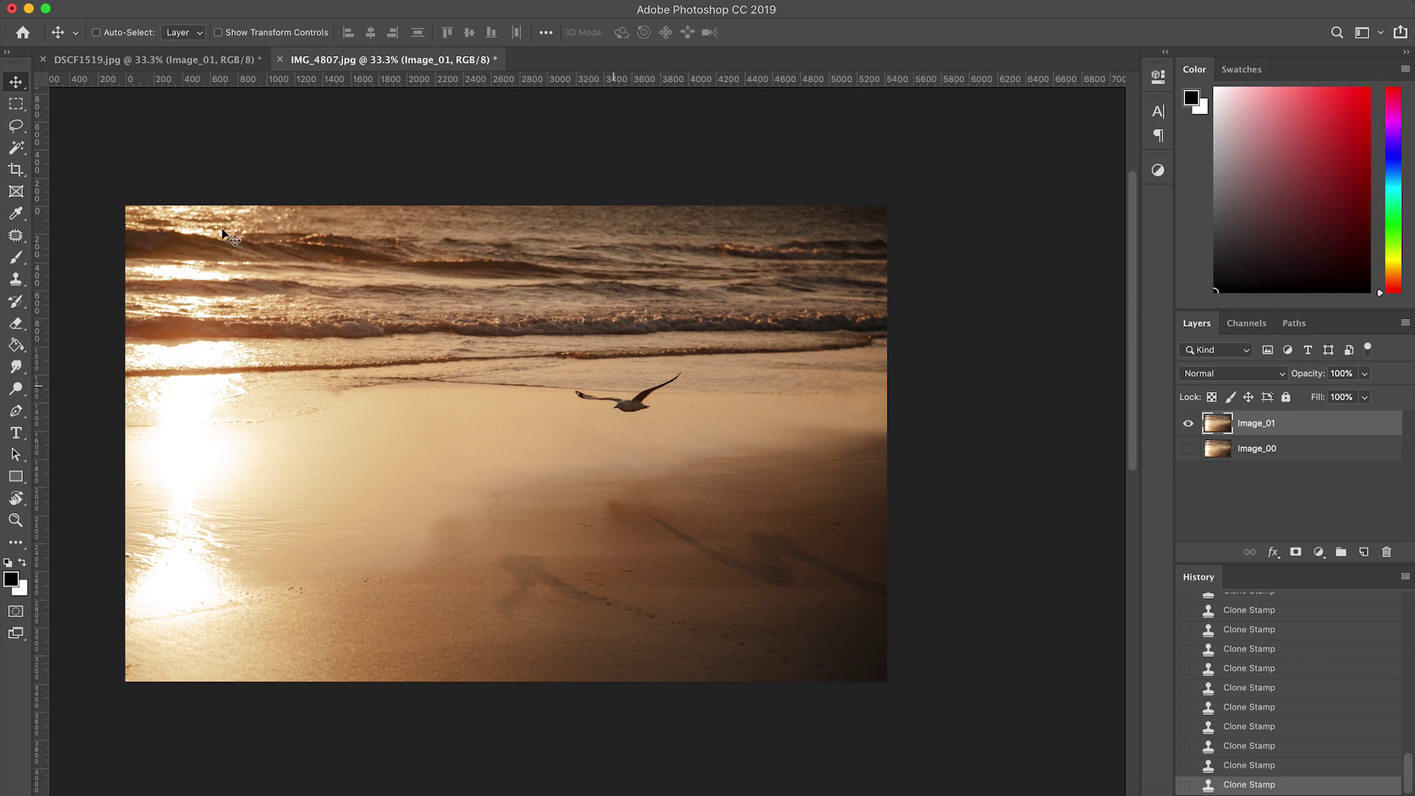
# - Draw a loose Patch tool selection around the last remaining gull and trim it closer above the left wing
pyautogui.click(16, 235)
pyautogui.keyDown('super'); pyautogui.click(653, 396); pyautogui.keyUp('super')
pyautogui.keyDown('super'); pyautogui.click(653, 396); pyautogui.keyUp('super')
pyautogui.keyDown('super'); pyautogui.click(653, 396); pyautogui.keyUp('super')
pyautogui.moveTo(630, 401); pyautogui.dragTo(758, 405)
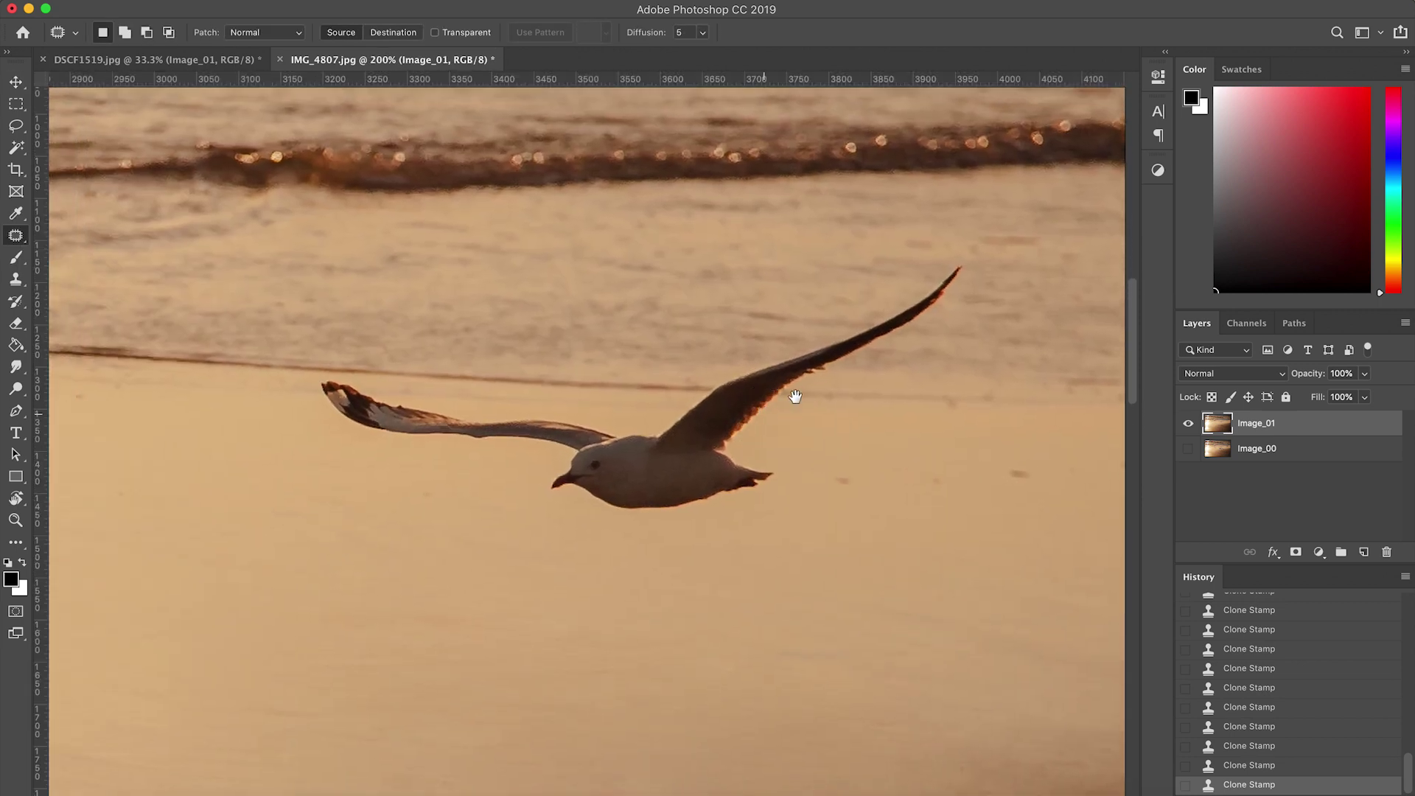
pyautogui.moveTo(955, 247)
pyautogui.mouseDown()
pyautogui.moveTo(630, 413)
pyautogui.moveTo(356, 374)
pyautogui.moveTo(314, 374)
pyautogui.moveTo(299, 394)
pyautogui.moveTo(317, 432)
pyautogui.moveTo(526, 467)
pyautogui.mouseUp()
pyautogui.moveTo(593, 512)
pyautogui.mouseDown()
pyautogui.moveTo(670, 526)
pyautogui.moveTo(782, 506)
pyautogui.moveTo(795, 466)
pyautogui.moveTo(770, 444)
pyautogui.moveTo(795, 408)
pyautogui.moveTo(952, 320)
pyautogui.moveTo(980, 255)
pyautogui.mouseUp()
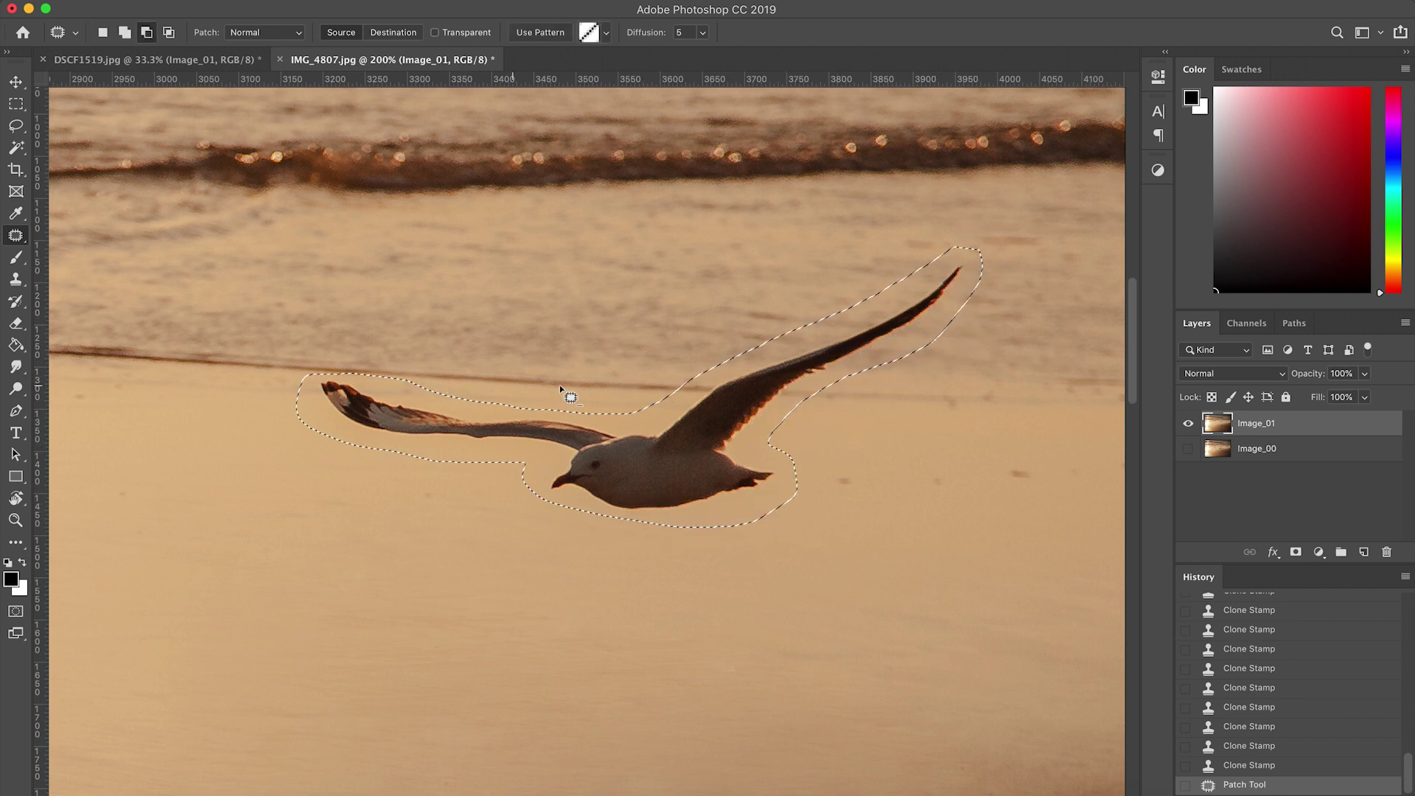
pyautogui.moveTo(513, 405)
pyautogui.mouseDown()
pyautogui.moveTo(404, 392)
pyautogui.moveTo(319, 350)
pyautogui.moveTo(400, 321)
pyautogui.mouseUp()
# - Fill the gull selection with Content-Aware contents at 100% opacity and deselect
pyautogui.press('shift+super+BackSpace')
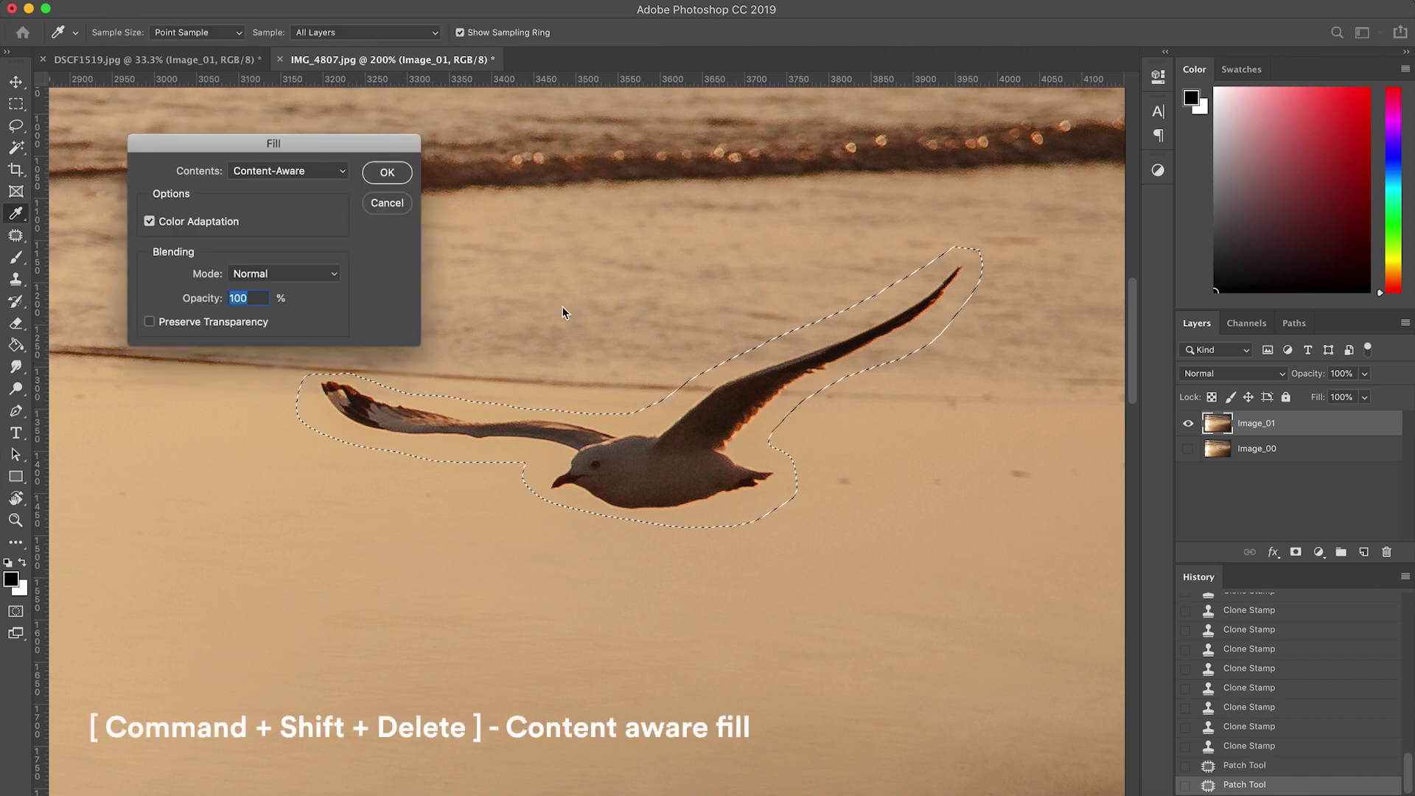
pyautogui.press('Return')
pyautogui.press('super+d')
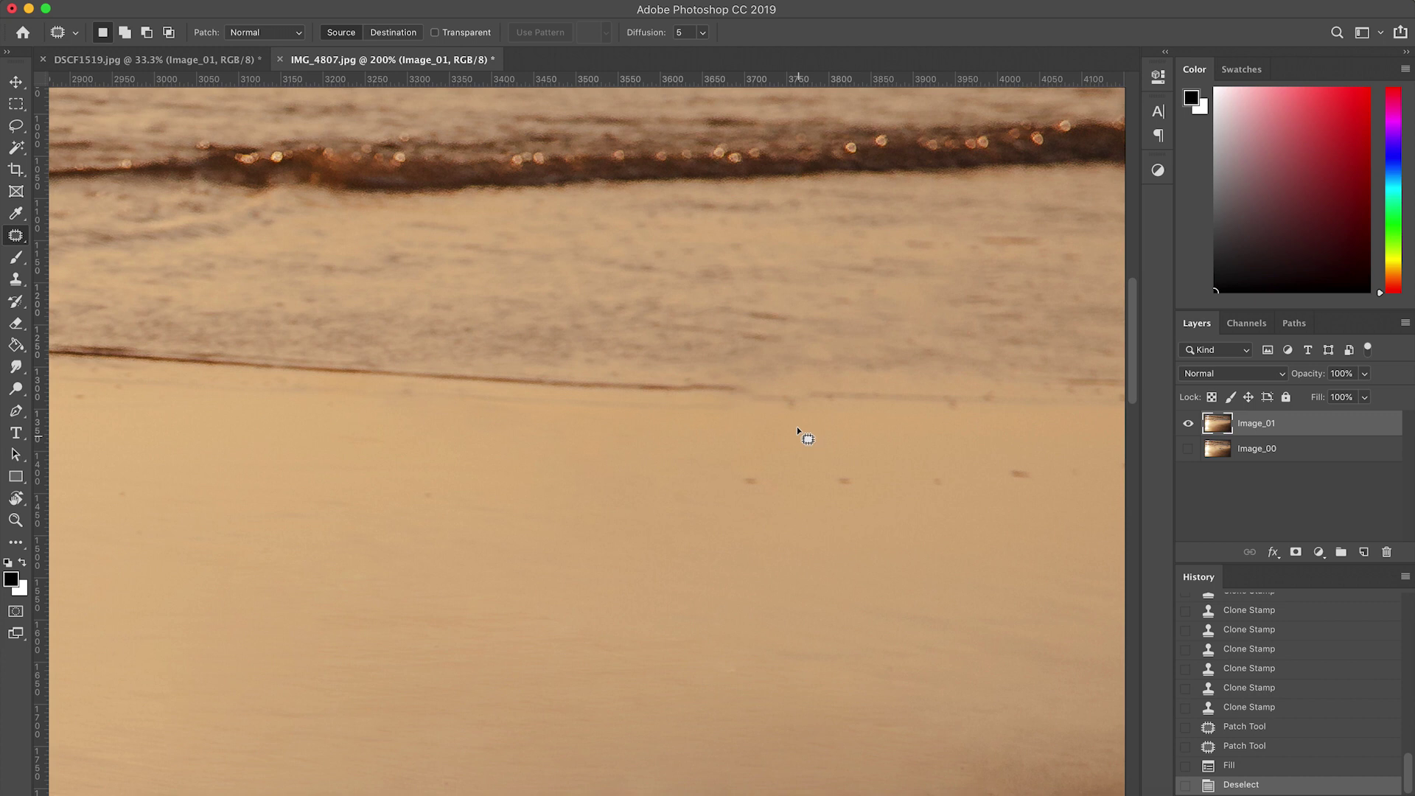
# - Lasso an intact piece of the dark shoreline and copy it onto a new layer
pyautogui.click(15, 125)
pyautogui.moveTo(626, 360)
pyautogui.mouseDown()
pyautogui.moveTo(486, 350)
pyautogui.moveTo(475, 394)
pyautogui.moveTo(511, 436)
pyautogui.moveTo(645, 427)
pyautogui.moveTo(665, 385)
pyautogui.moveTo(588, 335)
pyautogui.moveTo(509, 341)
pyautogui.mouseUp()
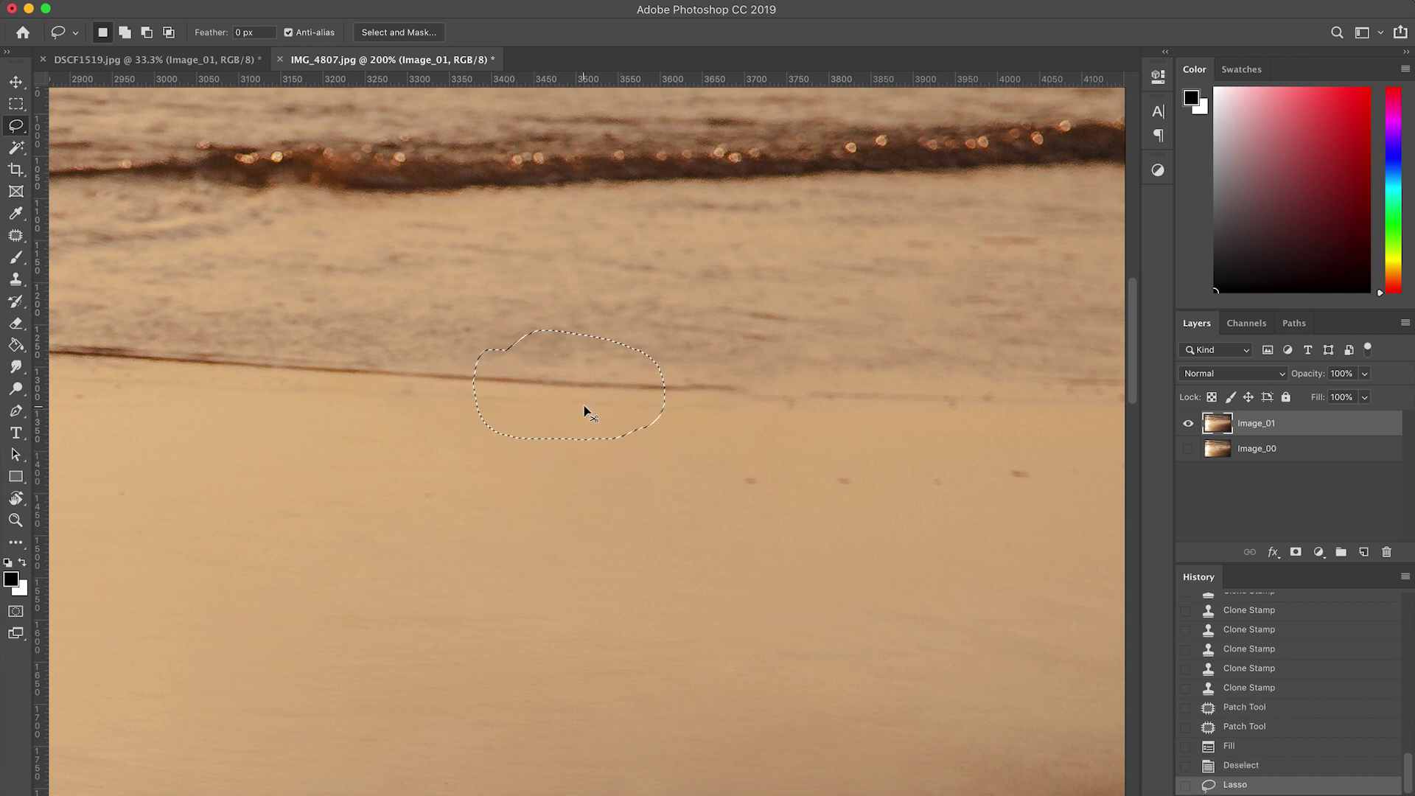
pyautogui.press('super+c')
pyautogui.press('super+v')
# - Move the copied shoreline piece right to extend the broken line, and align it with Free Transform
pyautogui.click(15, 81)
pyautogui.moveTo(526, 393); pyautogui.dragTo(742, 401)
pyautogui.press('super+t')
pyautogui.moveTo(909, 433); pyautogui.dragTo(918, 443)
pyautogui.press('Return')
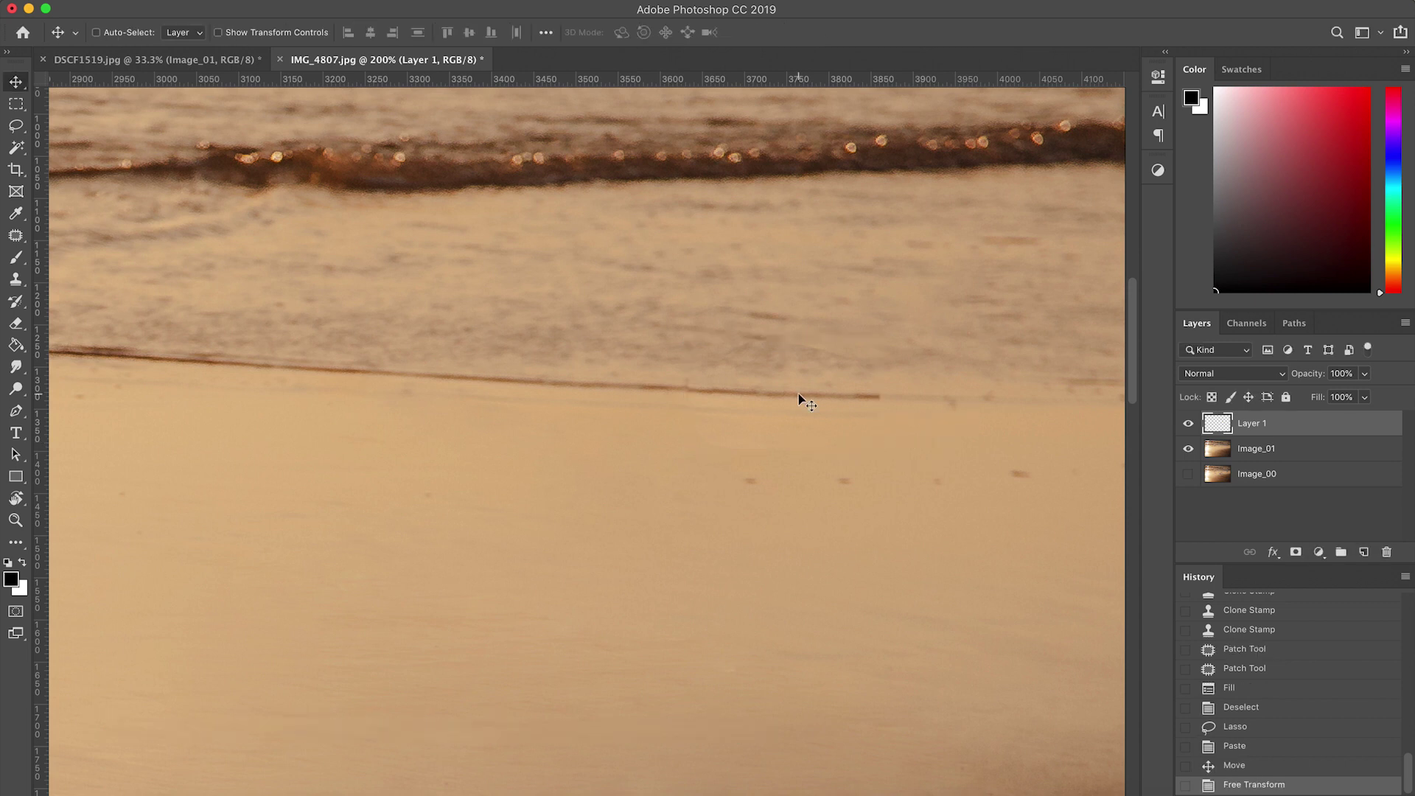
# - Add a layer mask to Layer 1 and lower the hardness of the 80 px Brush
pyautogui.click(1296, 552)
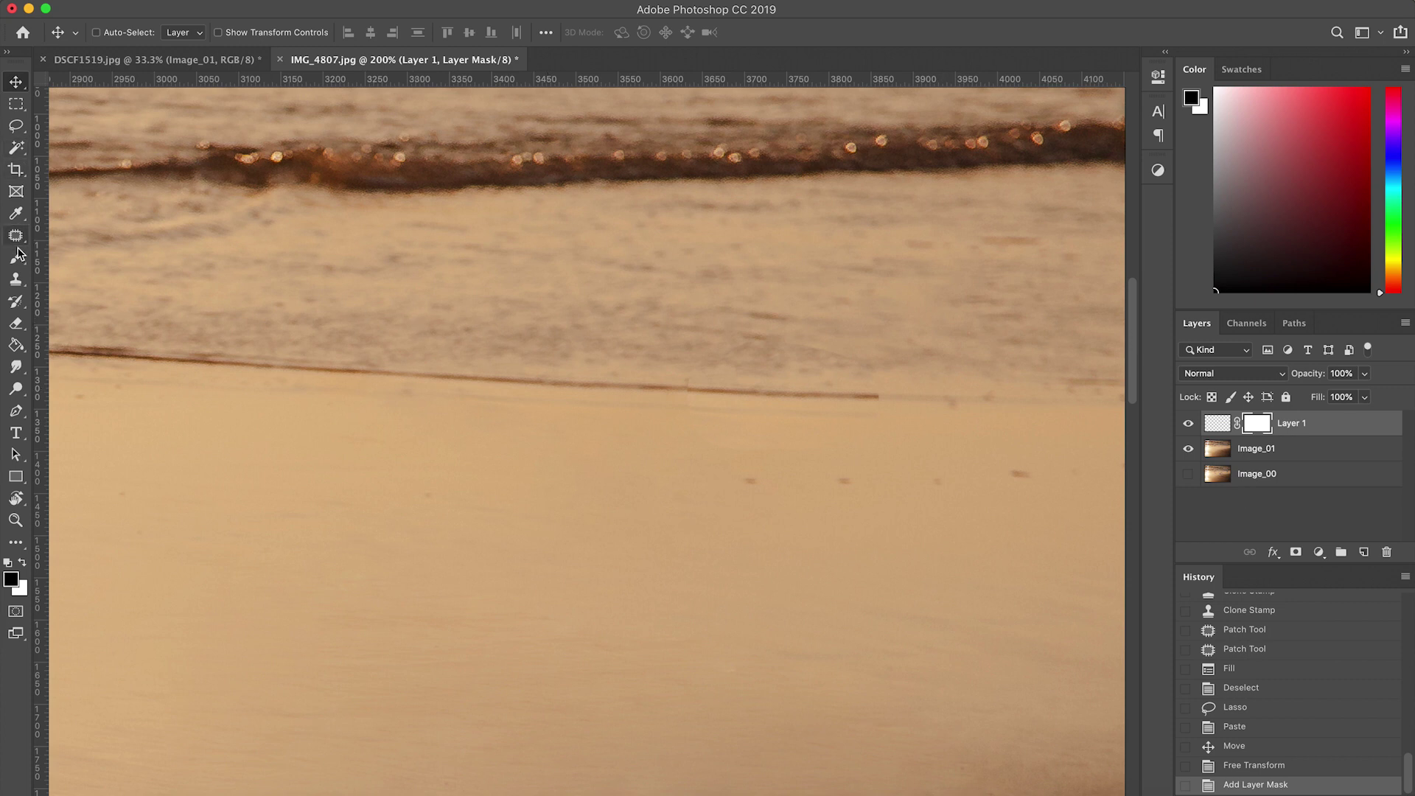
pyautogui.click(20, 263)
pyautogui.click(104, 32)
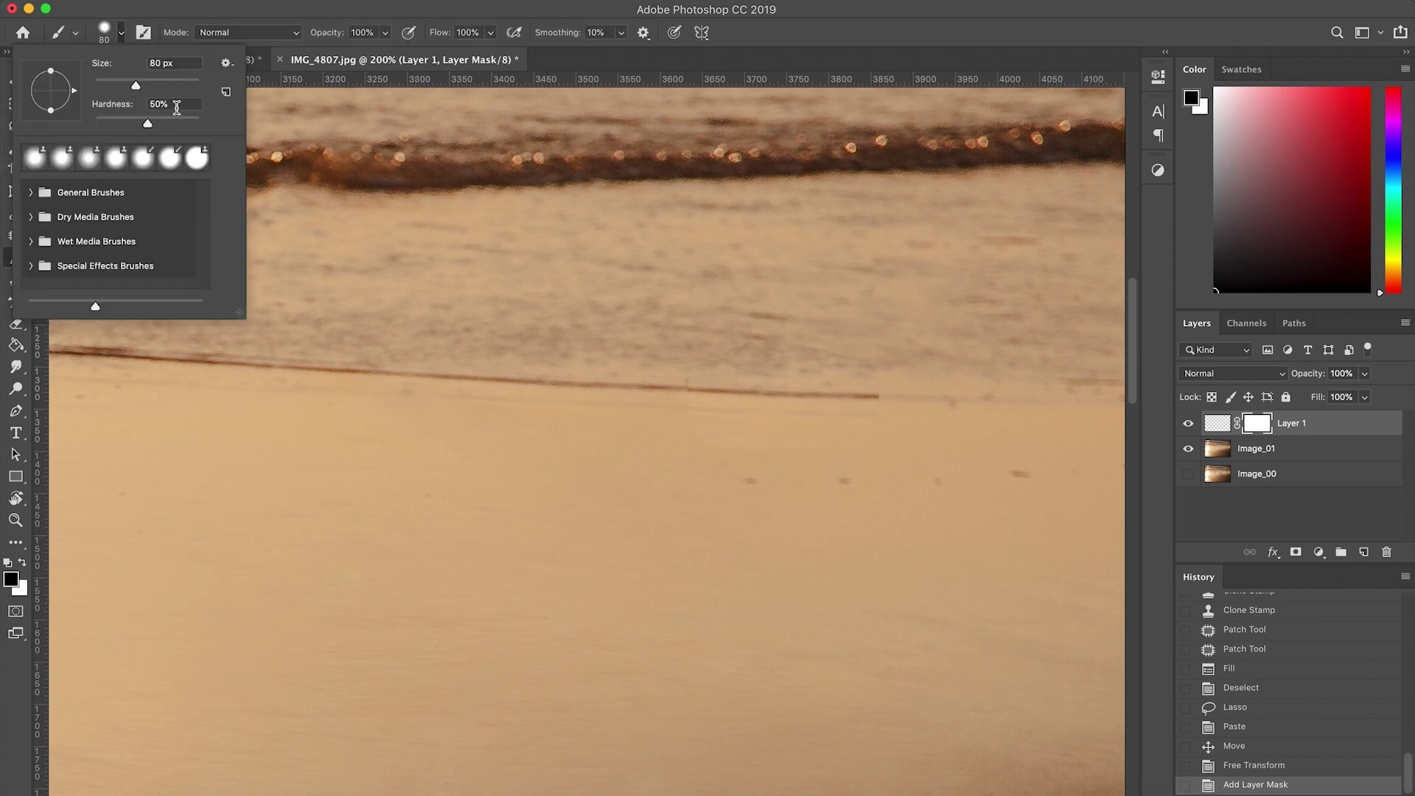
pyautogui.moveTo(149, 122); pyautogui.dragTo(124, 123)
# - Paint black on the Layer 1 mask around the pasted shoreline's edges to blend it in, undoing and redoing one stroke
pyautogui.click(886, 345)
pyautogui.click(886, 382)
pyautogui.click(936, 388)
pyautogui.click(868, 362)
pyautogui.click(803, 385)
pyautogui.click(730, 383)
pyautogui.click(644, 378)
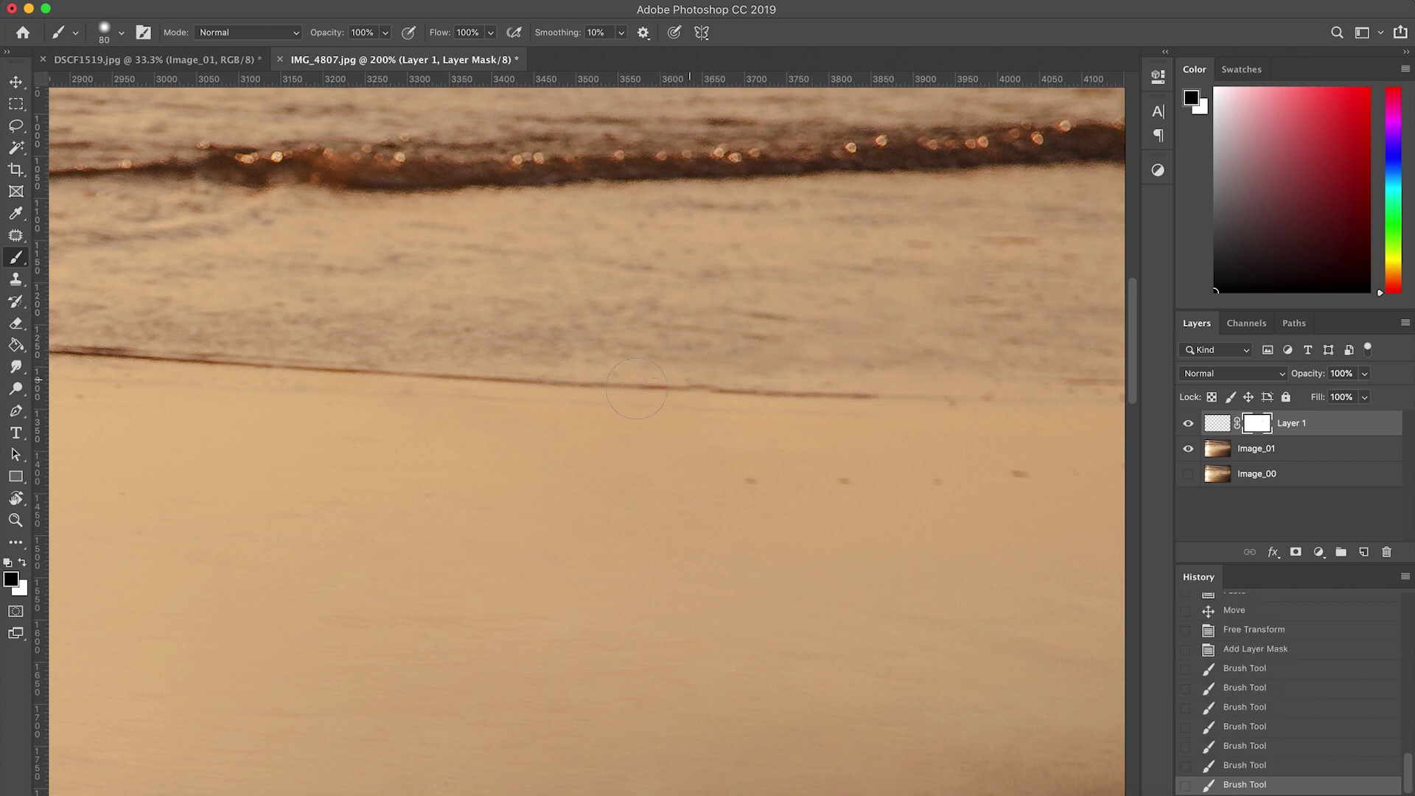
pyautogui.press('super+z')
pyautogui.click(662, 378)
pyautogui.click(892, 442)
pyautogui.click(909, 432)
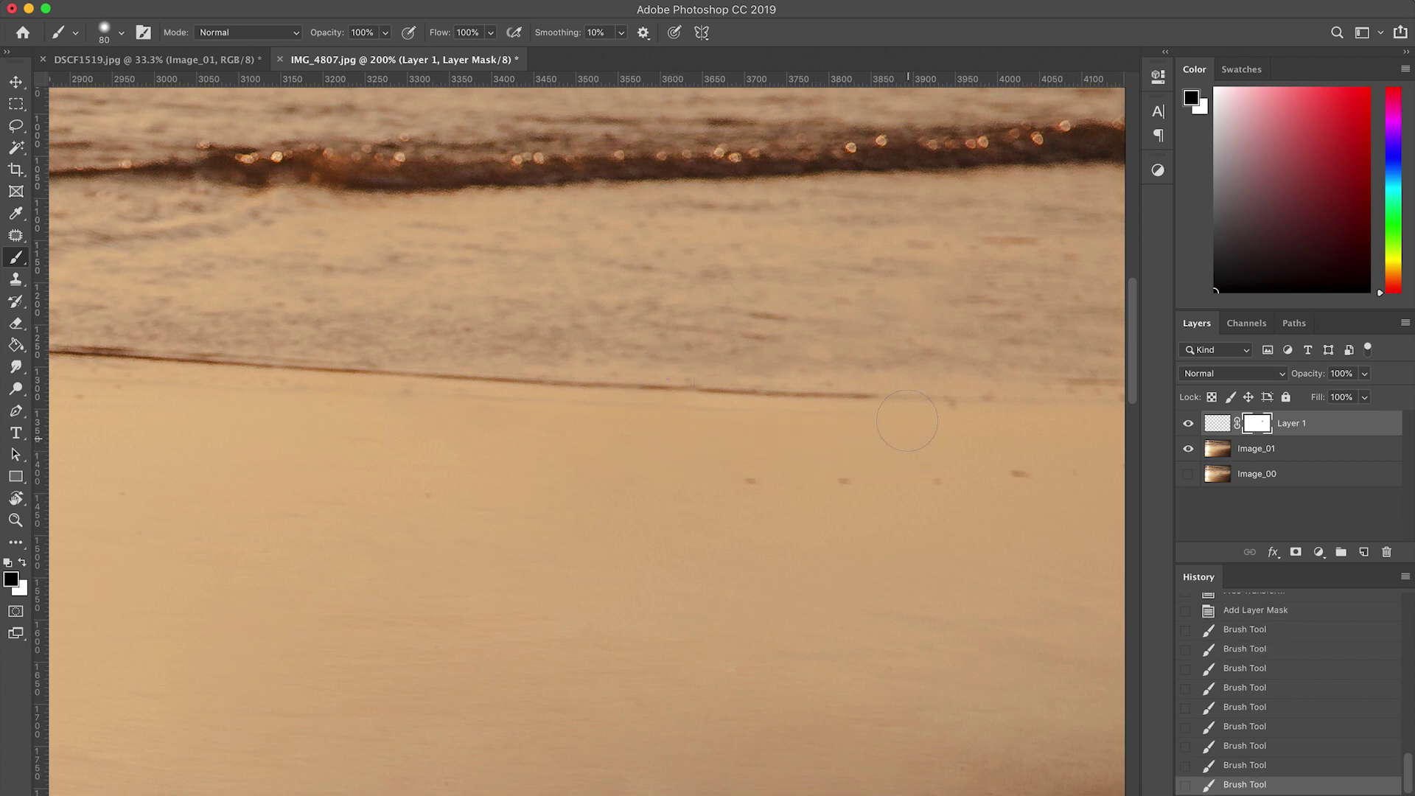